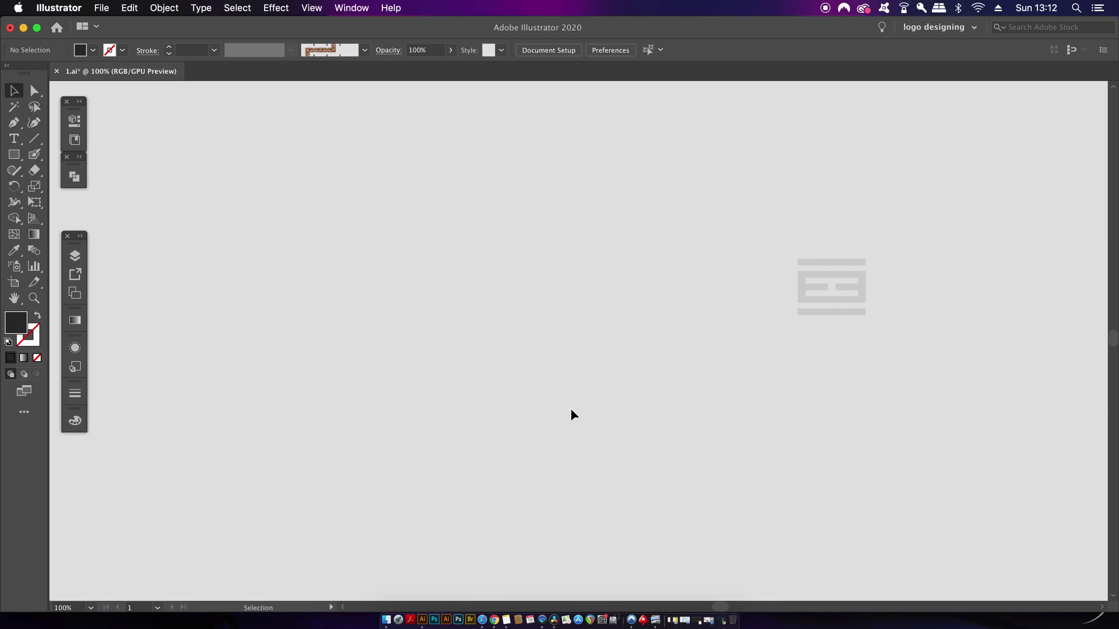
- Draw a long dark horizontal bar with the rectangle tool
{"action": "key", "text": "m"}
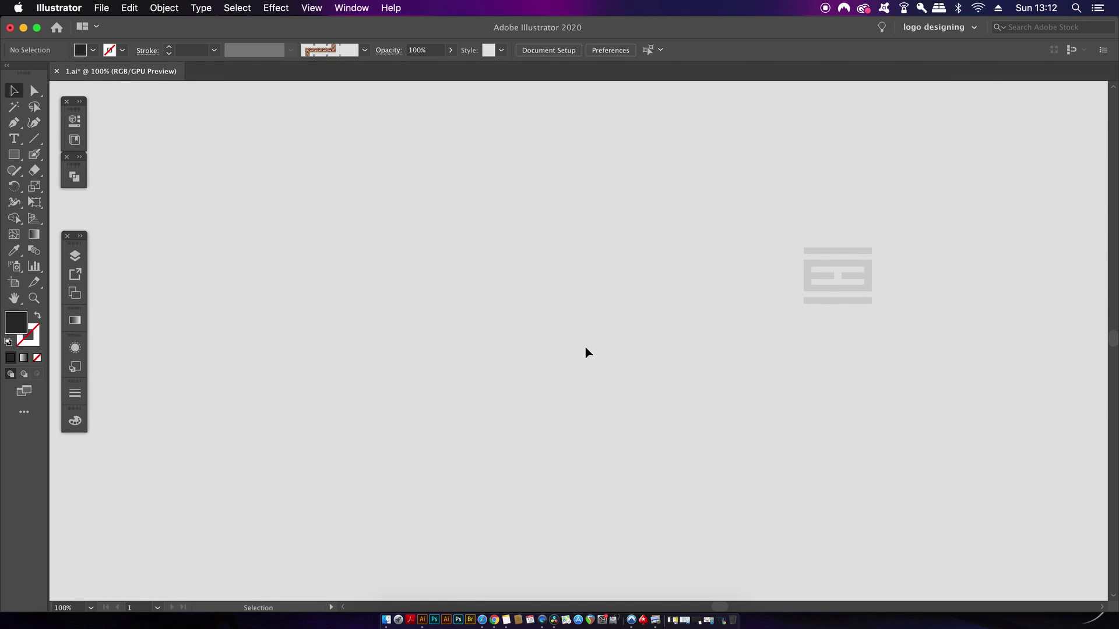
{"action": "left_click_drag", "start_coordinate": [335, 247], "coordinate": [590, 266]}
{"action": "key", "text": "v"}
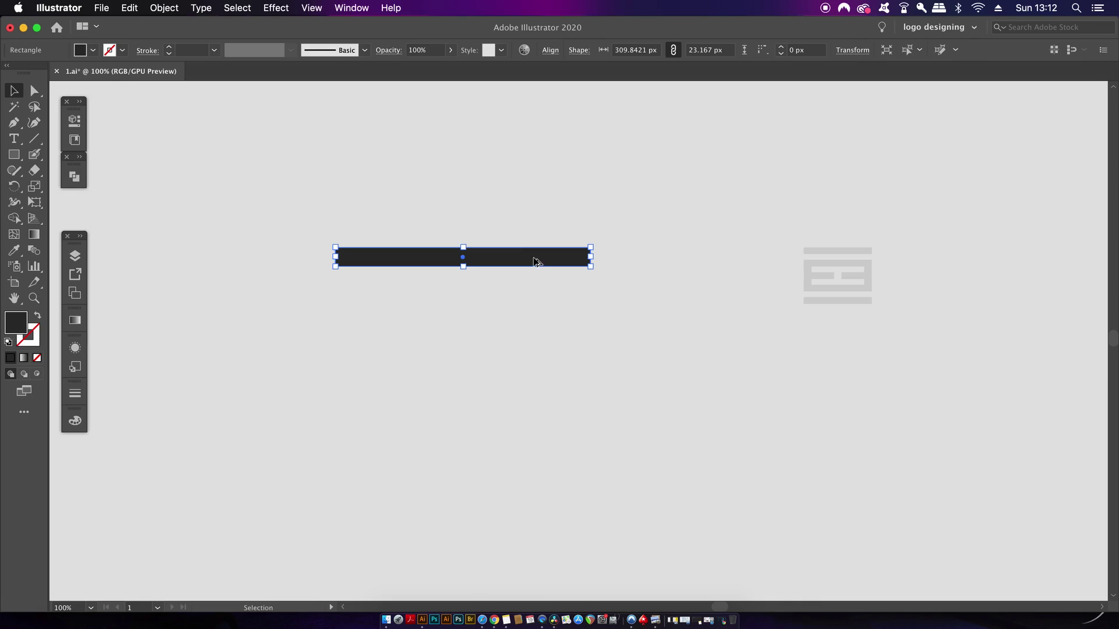
- Duplicate the bar straight down into a stack of five evenly spaced identical bars
{"action": "left_click_drag", "start_coordinate": [534, 264], "coordinate": [536, 288]}
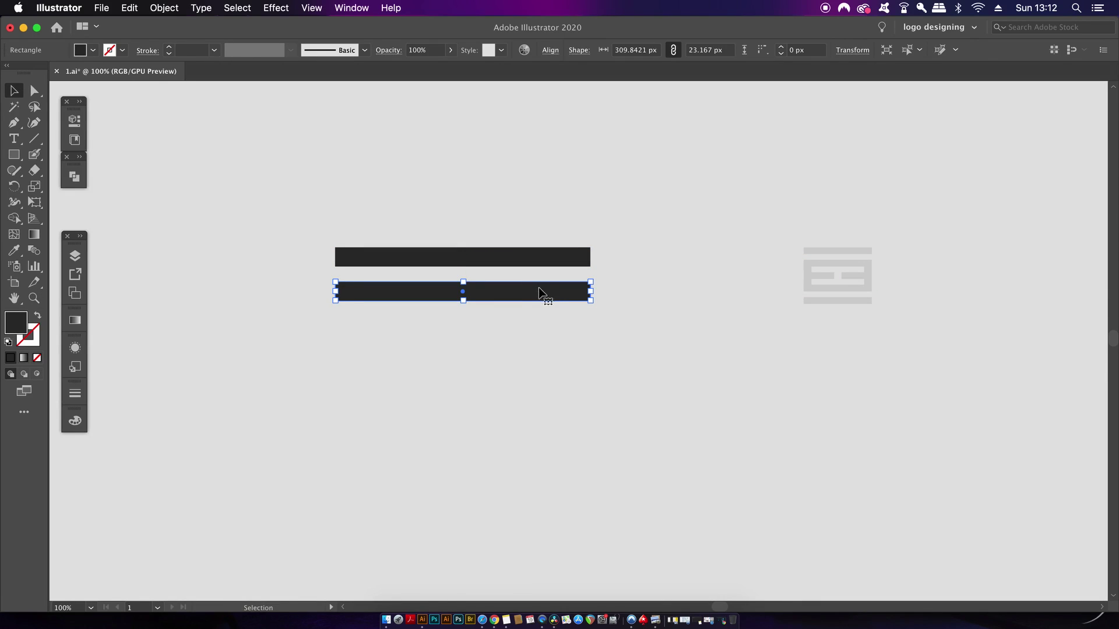
{"action": "key", "text": "super+d"}
{"action": "key", "text": "super+d"}
{"action": "key", "text": "super+d"}
{"action": "left_click", "coordinate": [705, 396]}
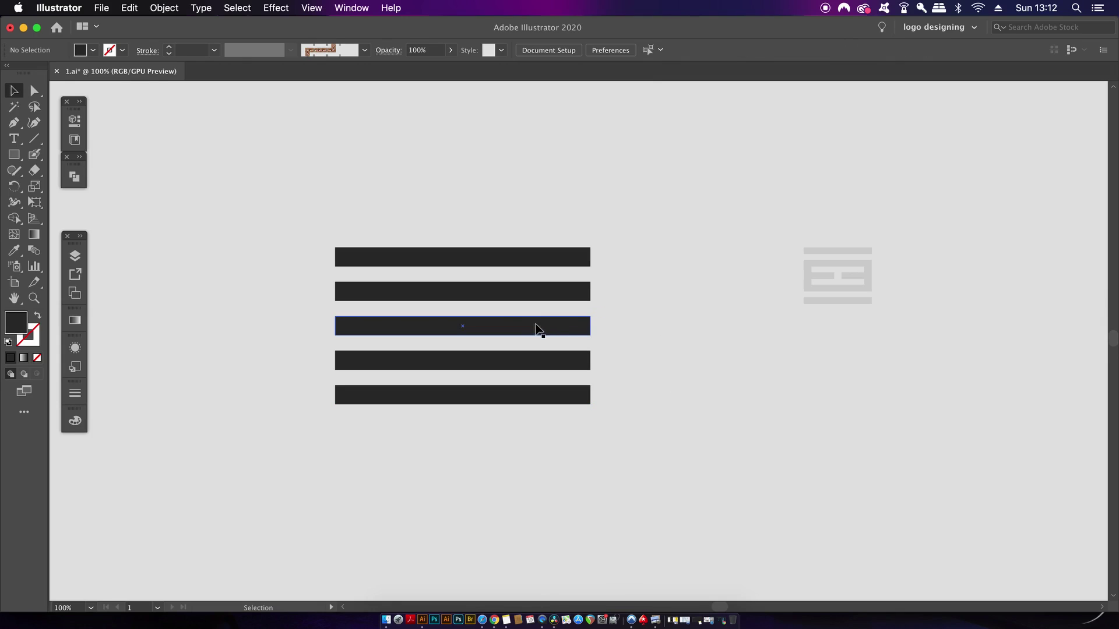
{"action": "scroll", "coordinate": [517, 320], "scroll_direction": "up", "scroll_amount": 1}
{"action": "left_click_drag", "start_coordinate": [527, 320], "coordinate": [548, 305]}
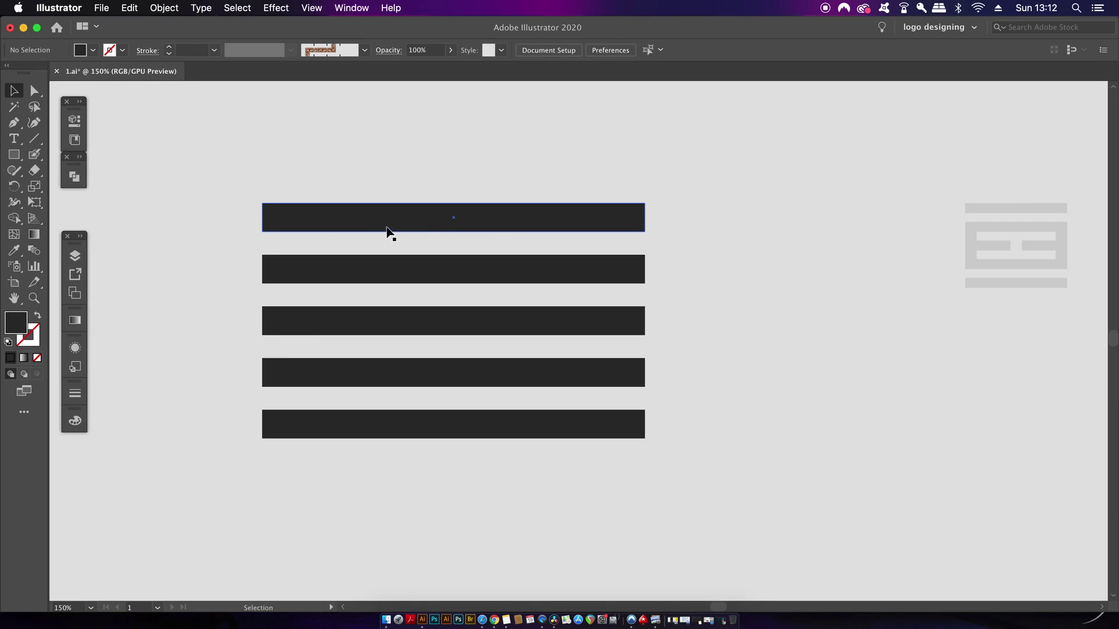
- Copy the top bar, rotate it 90°, fit it spanning the middle three bars, and copy it rightward
{"action": "left_click", "coordinate": [387, 225]}
{"action": "left_click_drag", "start_coordinate": [387, 225], "coordinate": [431, 503]}
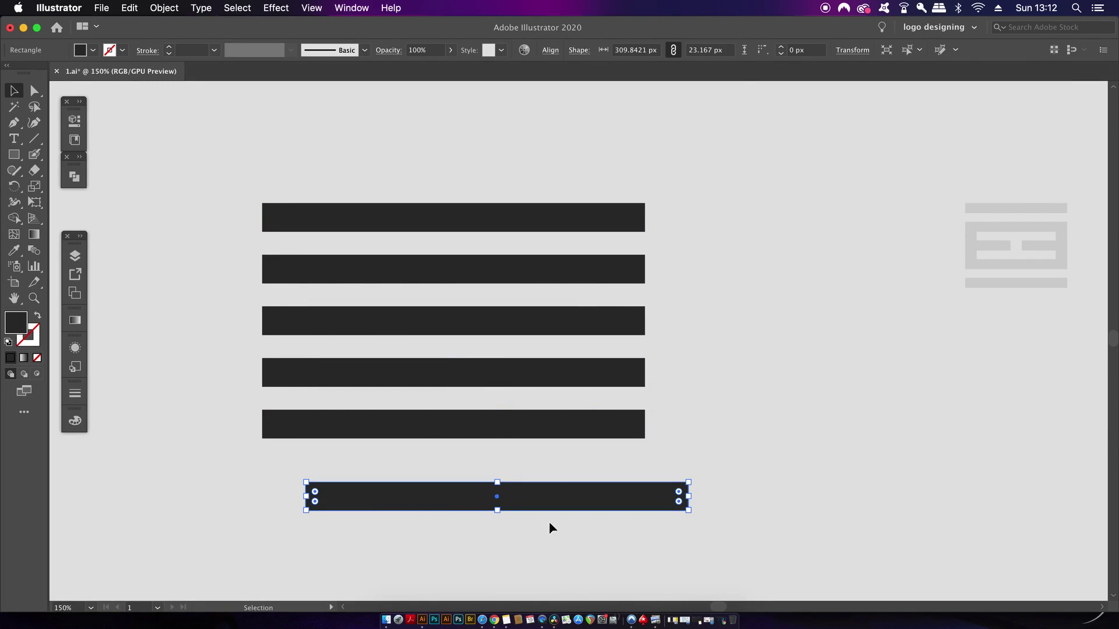
{"action": "left_click_drag", "start_coordinate": [691, 512], "coordinate": [495, 268]}
{"action": "left_click_drag", "start_coordinate": [497, 469], "coordinate": [278, 422]}
{"action": "scroll", "coordinate": [295, 428], "scroll_direction": "down", "scroll_amount": 5}
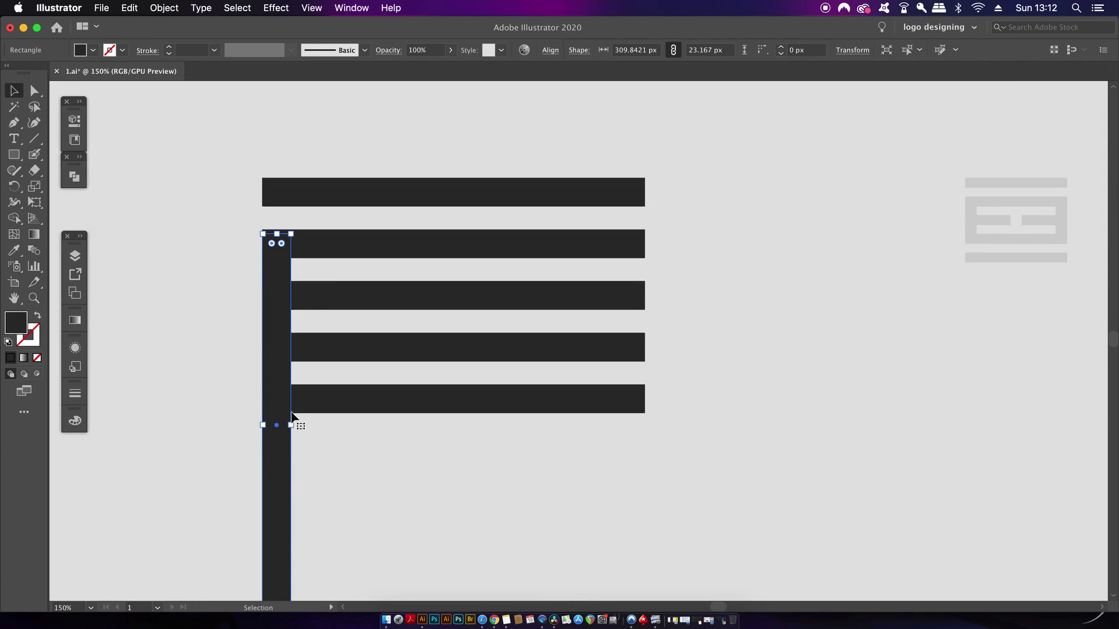
{"action": "left_click_drag", "start_coordinate": [266, 546], "coordinate": [269, 297]}
{"action": "left_click_drag", "start_coordinate": [280, 211], "coordinate": [459, 208]}
{"action": "left_click", "coordinate": [693, 232]}
- Select the middle bar and centre column and split them with Pathfinder Divide
{"action": "left_click", "coordinate": [709, 225]}
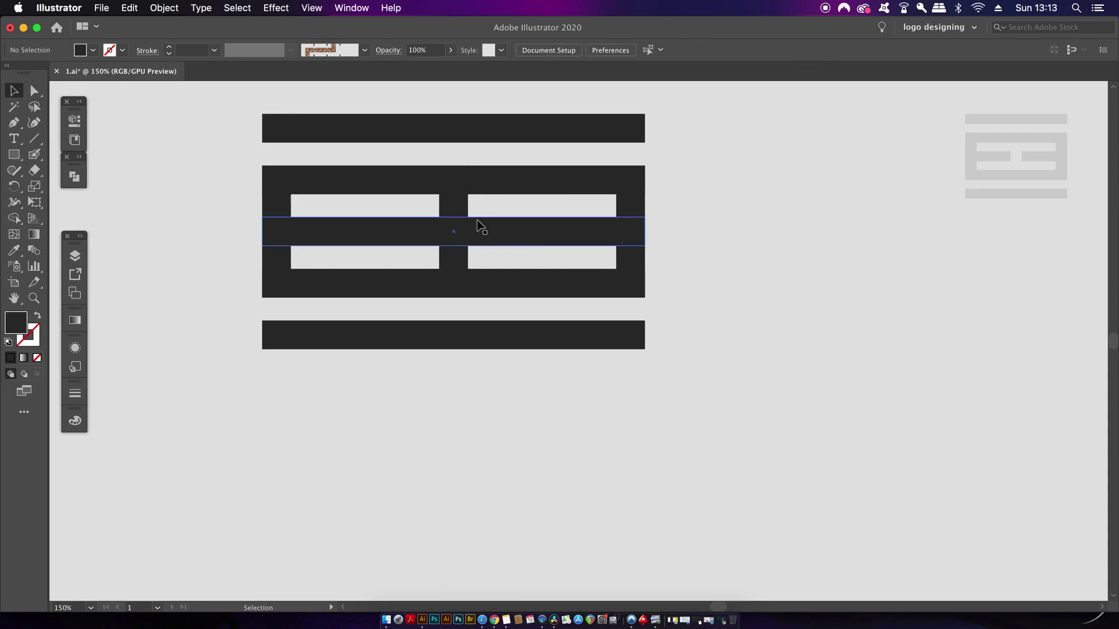
{"action": "left_click", "coordinate": [403, 234]}
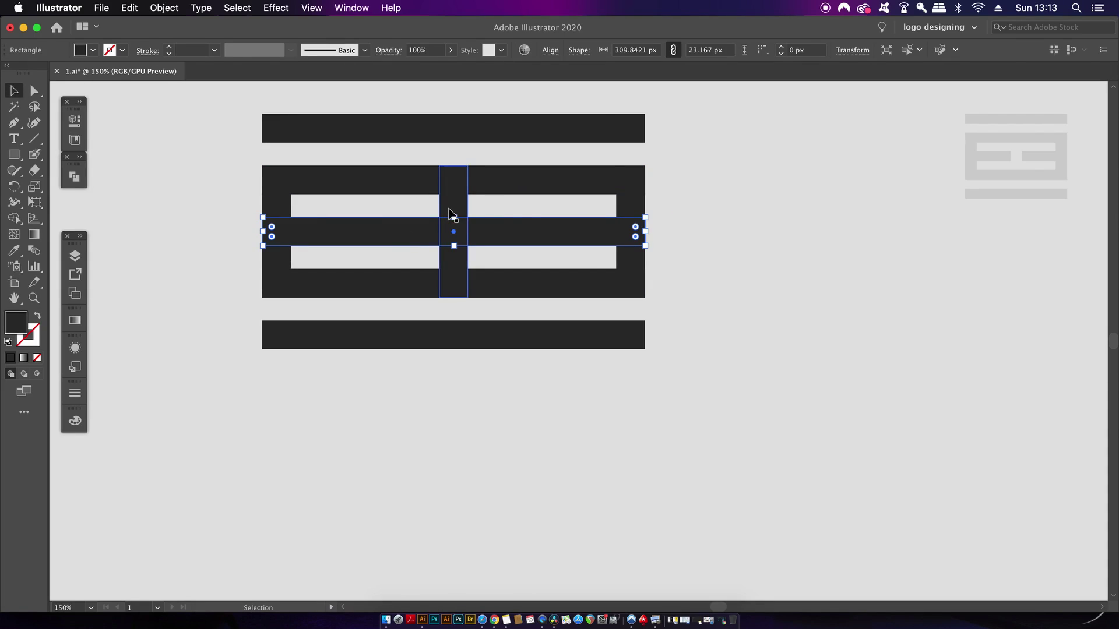
{"action": "left_click", "coordinate": [454, 211]}
{"action": "left_click", "coordinate": [404, 229], "text": "shift"}
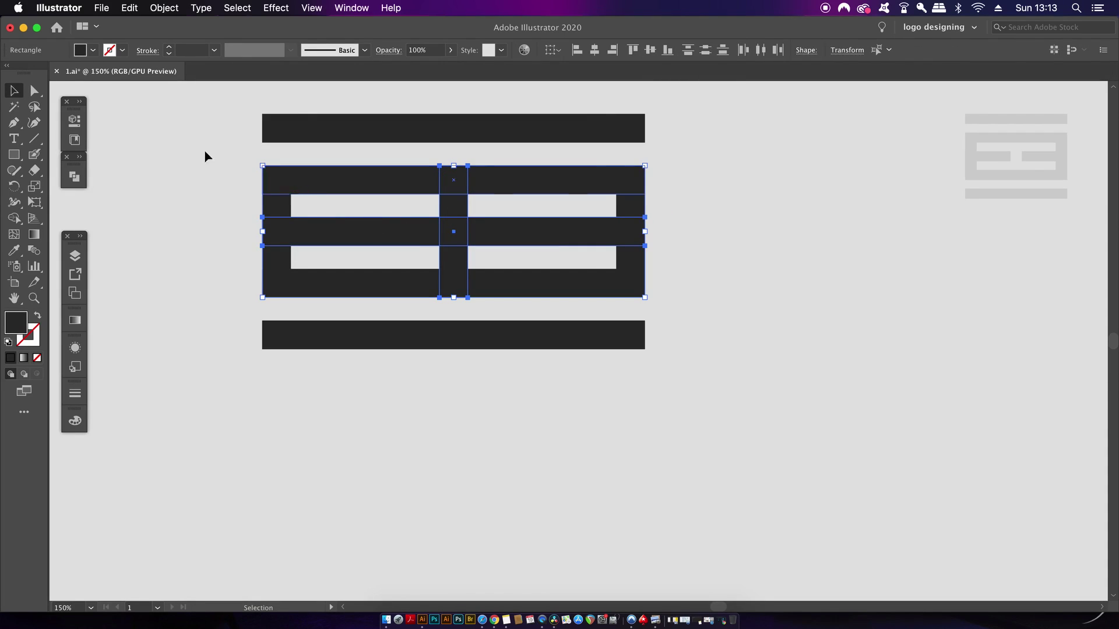
{"action": "left_click", "coordinate": [74, 177]}
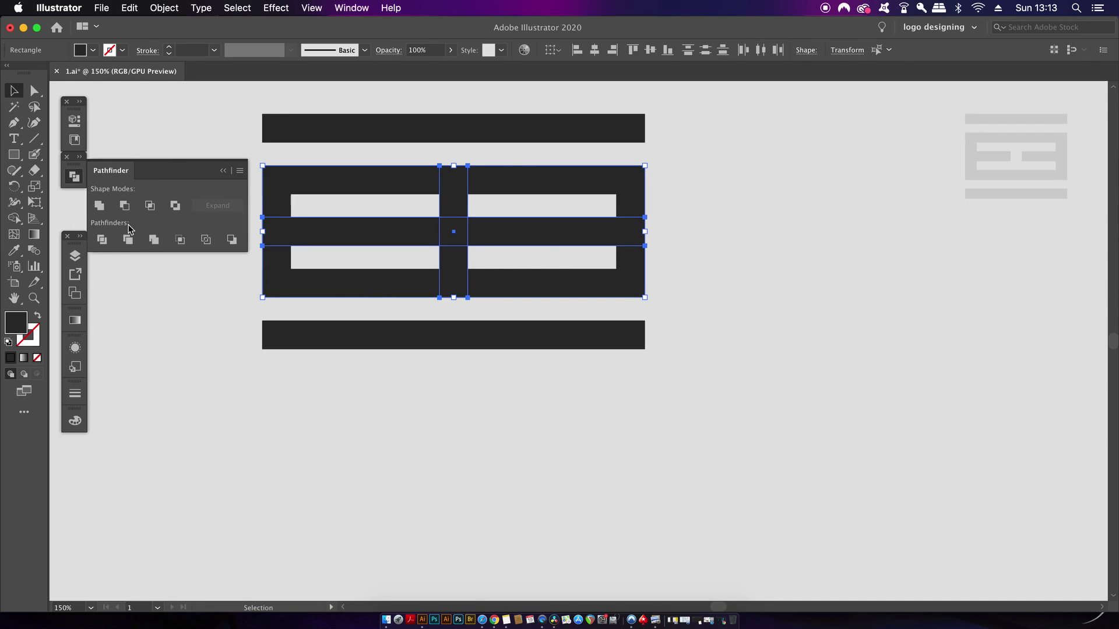
{"action": "left_click", "coordinate": [102, 240]}
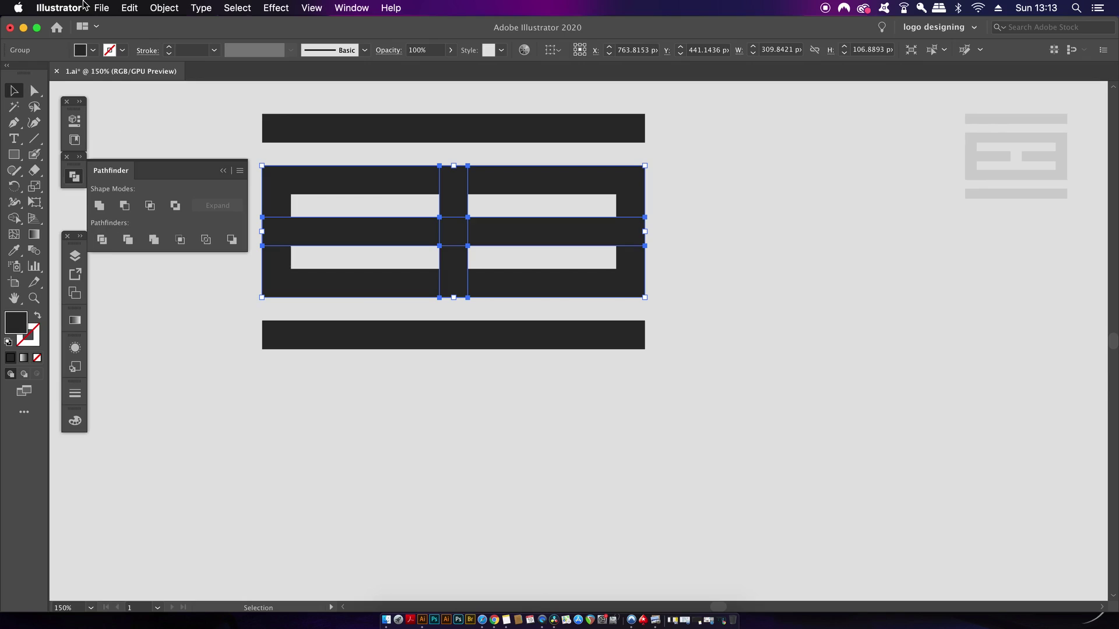
- Ungroup the divided pieces and delete the column pieces above and below the middle bar
{"action": "left_click", "coordinate": [164, 7]}
{"action": "left_click", "coordinate": [182, 82]}
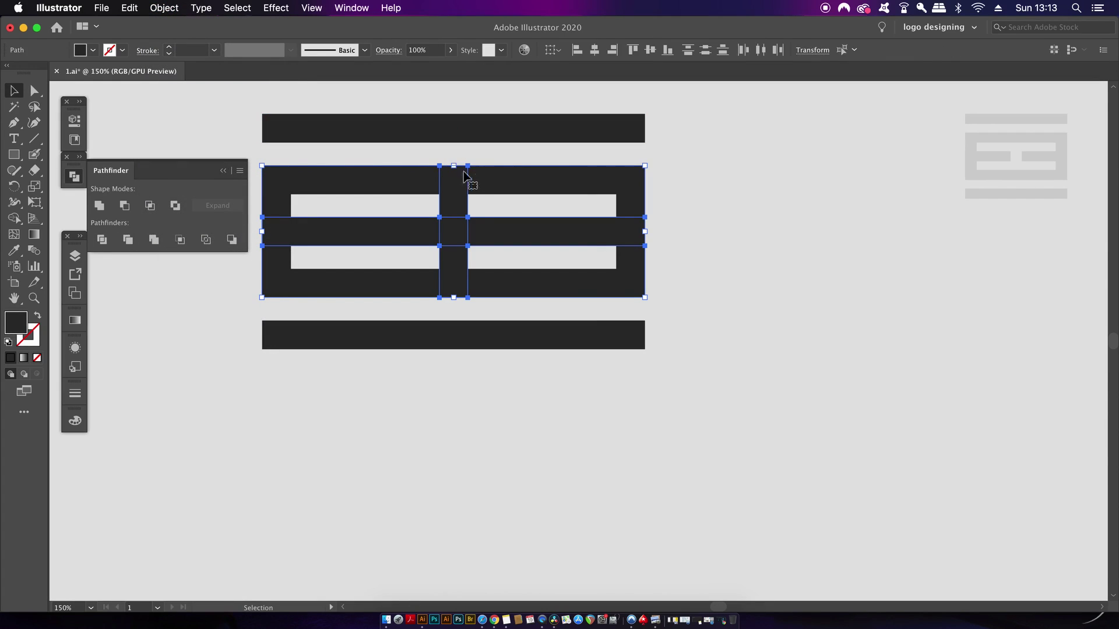
{"action": "left_click", "coordinate": [498, 161]}
{"action": "left_click", "coordinate": [457, 206]}
{"action": "key", "text": "Delete"}
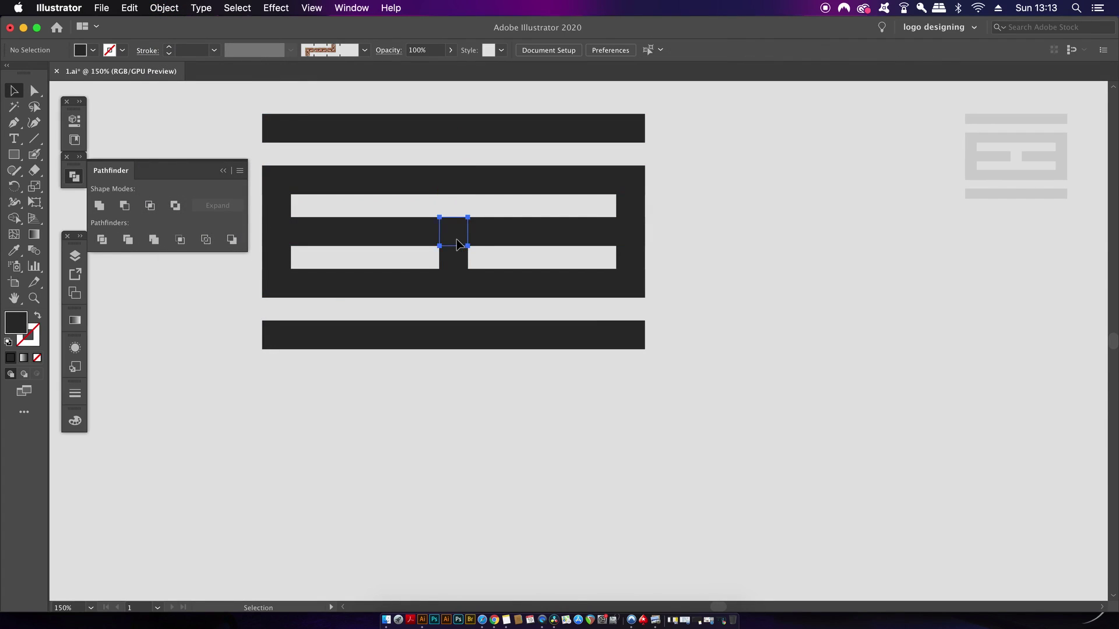
{"action": "left_click", "coordinate": [453, 259]}
{"action": "key", "text": "Delete"}
- On empty canvas, draw an unfilled black-outlined bar about 289 px wide and copy it downward
{"action": "scroll", "coordinate": [760, 317], "scroll_direction": "down", "scroll_amount": 1}
{"action": "left_click_drag", "start_coordinate": [758, 320], "coordinate": [749, 386]}
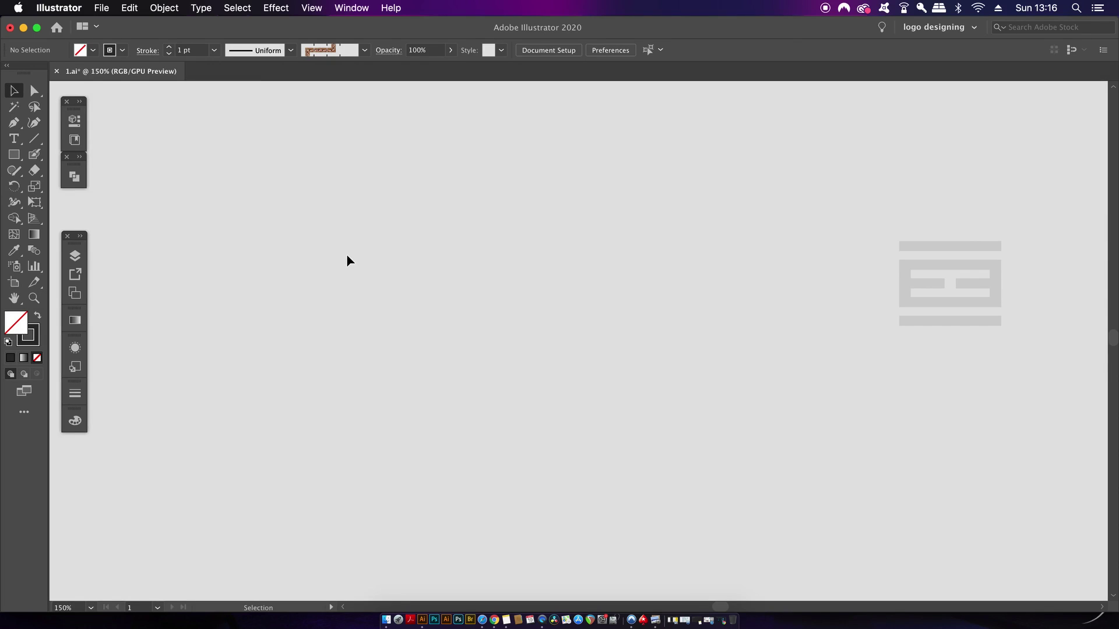
{"action": "key", "text": "m"}
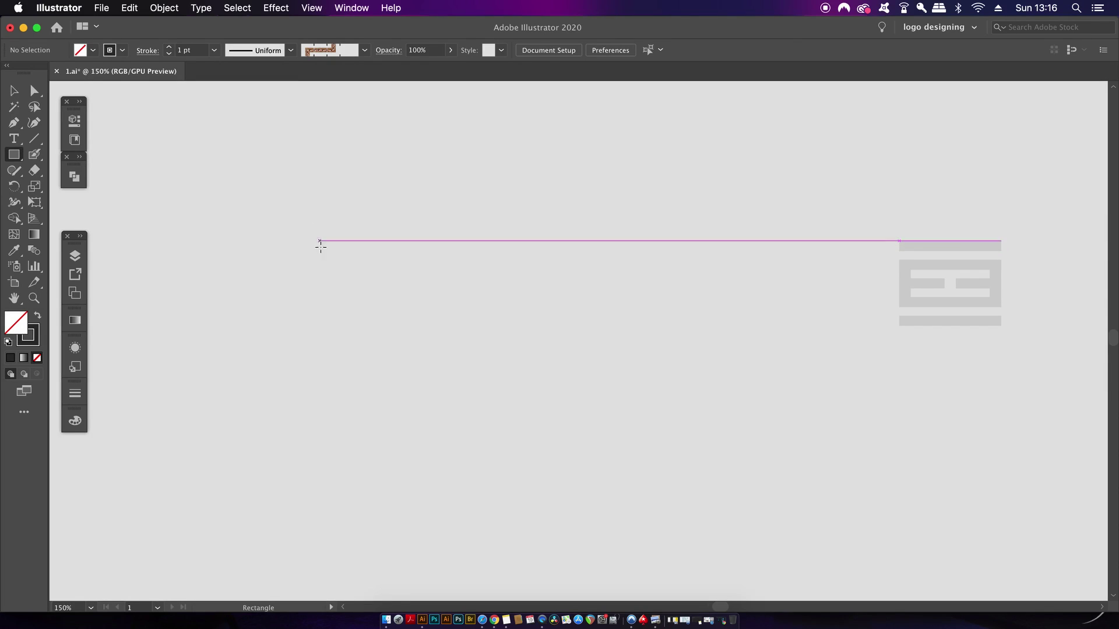
{"action": "left_click_drag", "start_coordinate": [326, 241], "coordinate": [684, 269]}
{"action": "key", "text": "v"}
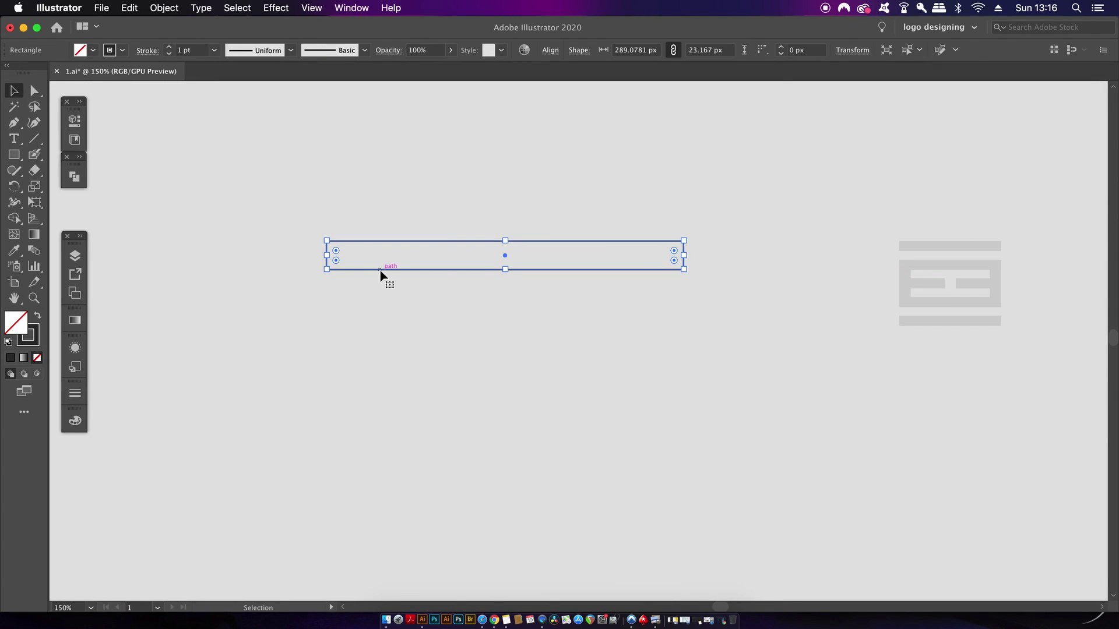
{"action": "left_click_drag", "start_coordinate": [381, 270], "coordinate": [432, 500]}
- Copy the bottom outlined bar, rotate it 90°, and fit it at the left spanning the middle three bars
{"action": "left_click", "coordinate": [268, 264]}
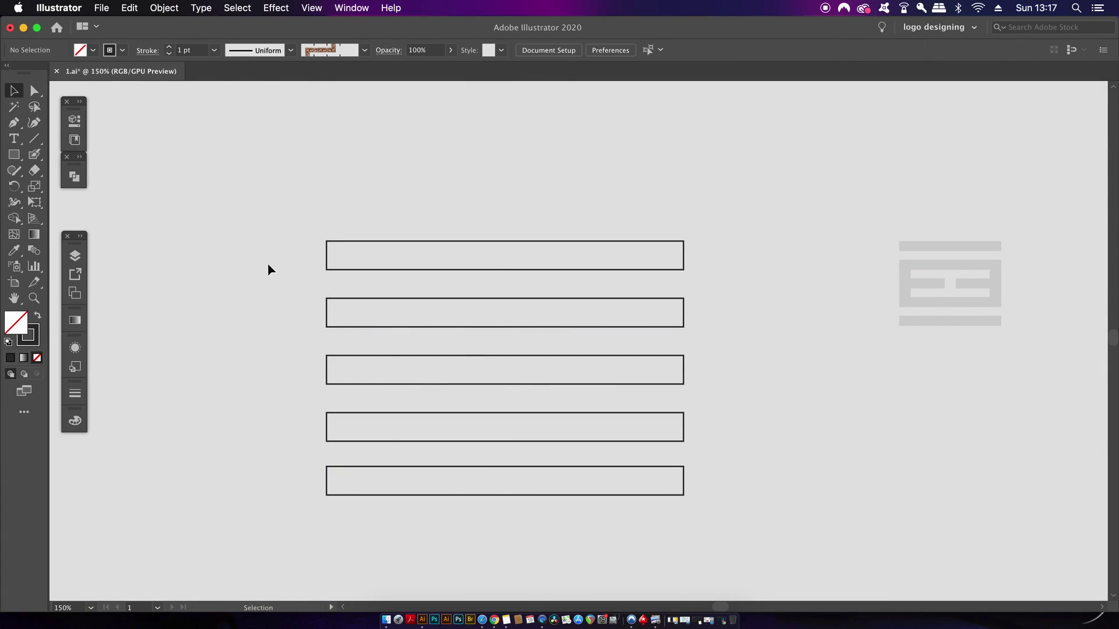
{"action": "left_click_drag", "start_coordinate": [407, 317], "coordinate": [389, 284]}
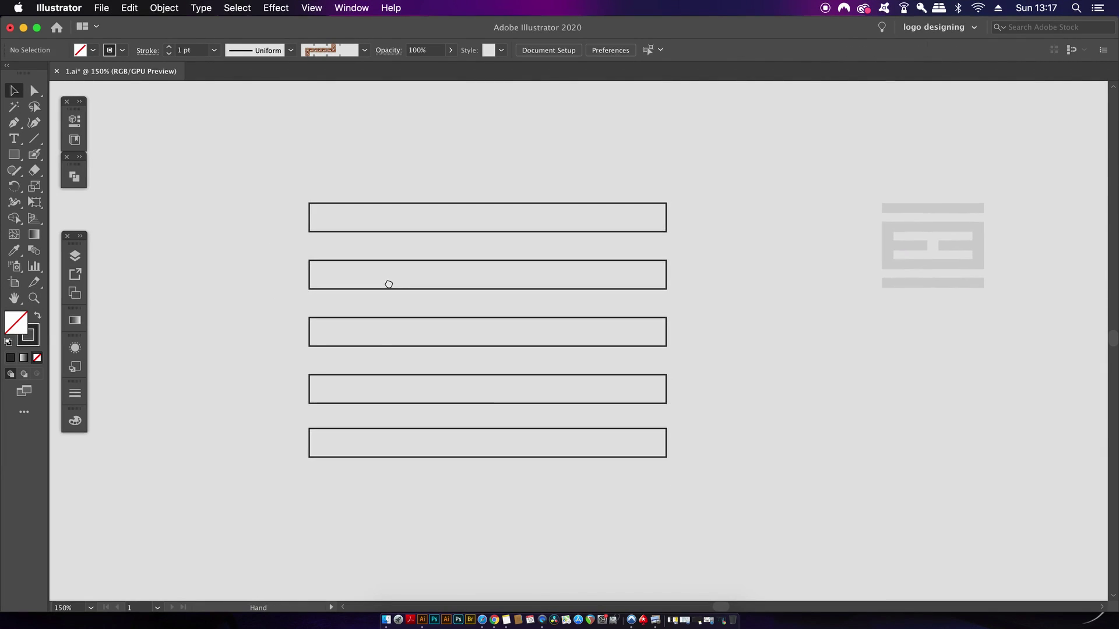
{"action": "left_click", "coordinate": [472, 456]}
{"action": "left_click_drag", "start_coordinate": [471, 456], "coordinate": [716, 403]}
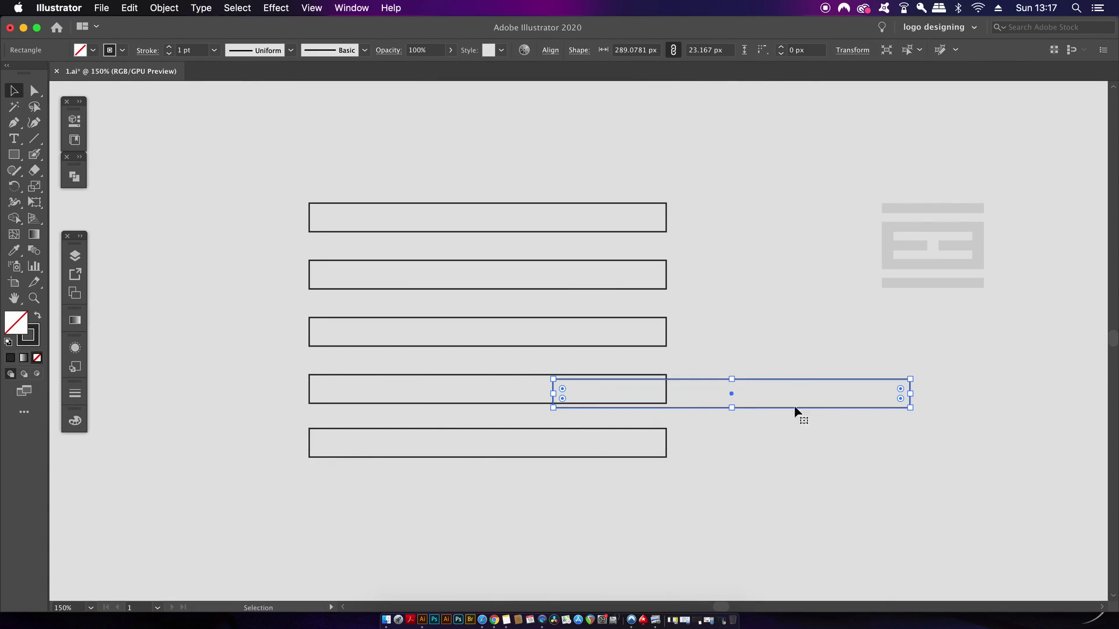
{"action": "left_click_drag", "start_coordinate": [917, 407], "coordinate": [795, 219]}
{"action": "left_click_drag", "start_coordinate": [746, 238], "coordinate": [323, 260]}
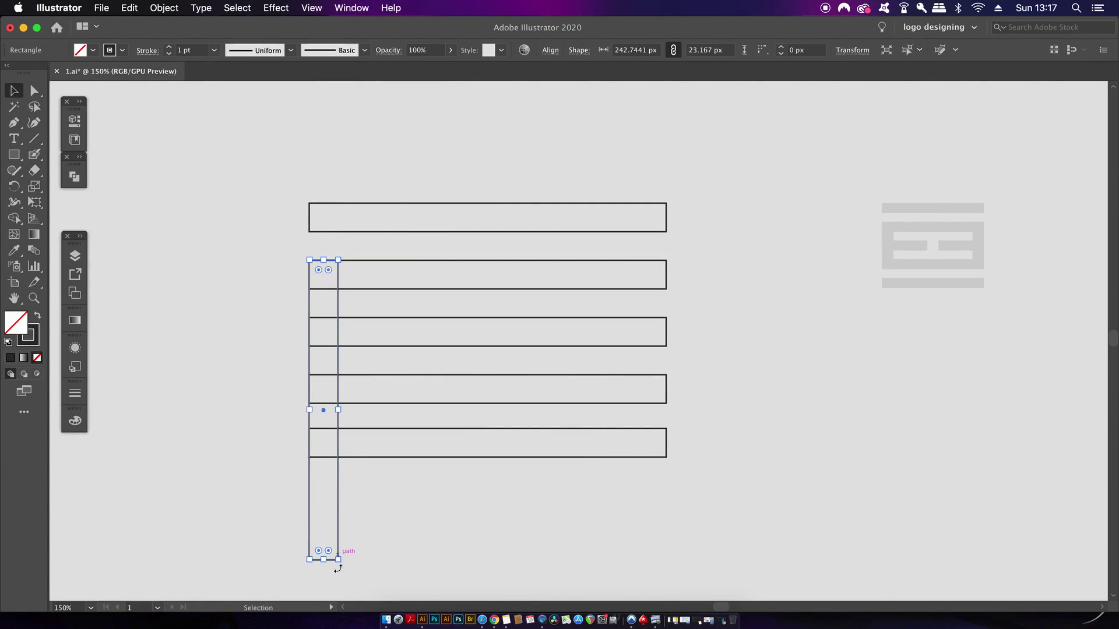
{"action": "left_click_drag", "start_coordinate": [324, 559], "coordinate": [323, 403]}
- Copy the upright to the centre and marquee-select all the grid rectangles
{"action": "left_click_drag", "start_coordinate": [338, 305], "coordinate": [665, 299]}
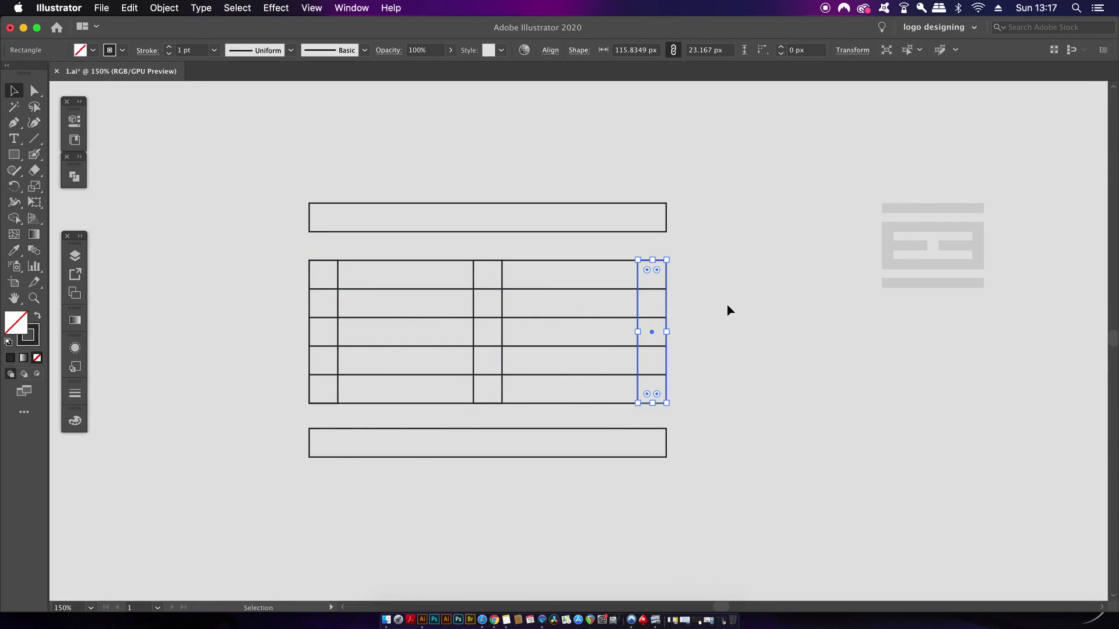
{"action": "left_click", "coordinate": [741, 307]}
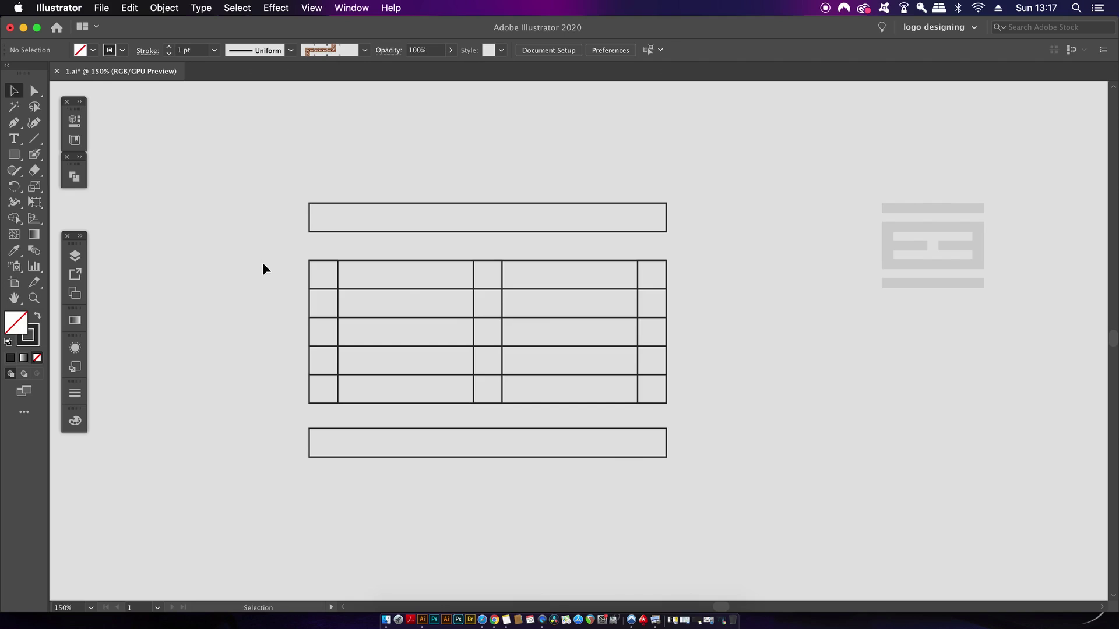
{"action": "left_click_drag", "start_coordinate": [254, 254], "coordinate": [702, 413]}
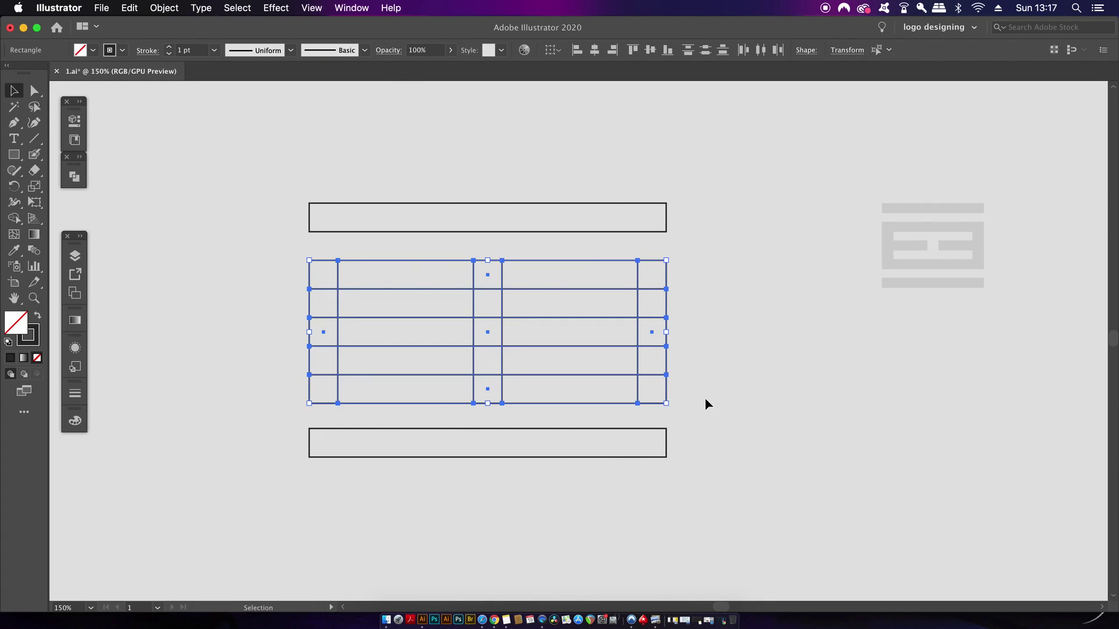
- With Shape Builder, merge the cells into an outer frame, two inner bars and a joined centre piece
{"action": "key", "text": "shift+m"}
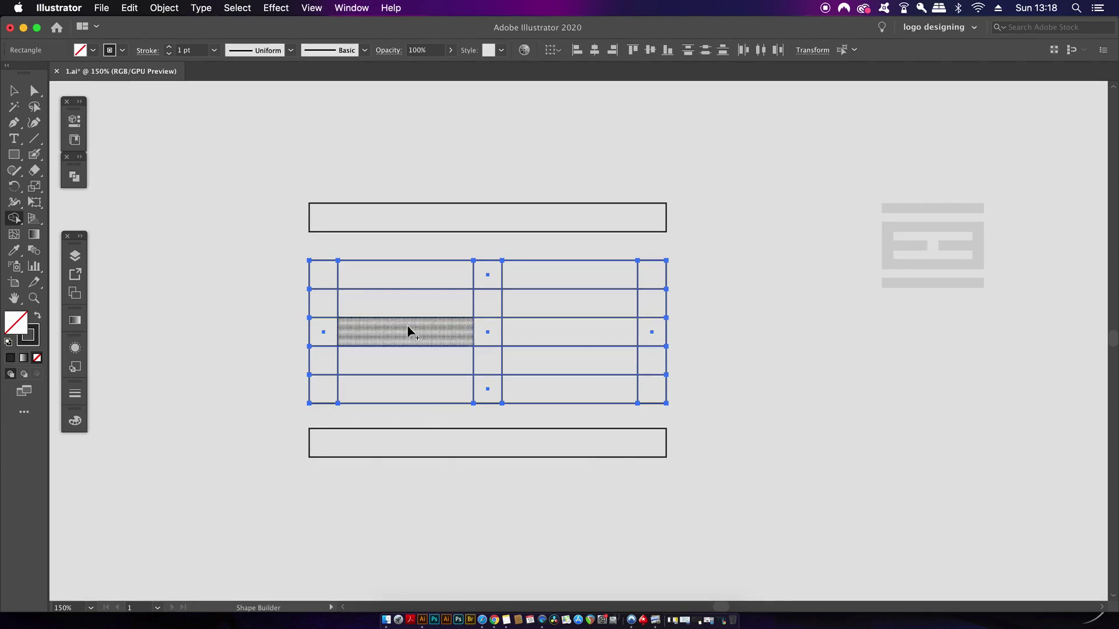
{"action": "mouse_move", "coordinate": [324, 274]}
{"action": "left_mouse_down"}
{"action": "mouse_move", "coordinate": [324, 389]}
{"action": "mouse_move", "coordinate": [649, 388]}
{"action": "mouse_move", "coordinate": [419, 273]}
{"action": "mouse_move", "coordinate": [636, 274]}
{"action": "mouse_move", "coordinate": [654, 280]}
{"action": "mouse_move", "coordinate": [640, 332]}
{"action": "left_mouse_up"}
{"action": "mouse_move", "coordinate": [315, 334]}
{"action": "left_mouse_down"}
{"action": "mouse_move", "coordinate": [657, 335]}
{"action": "mouse_move", "coordinate": [626, 338]}
{"action": "left_mouse_up"}
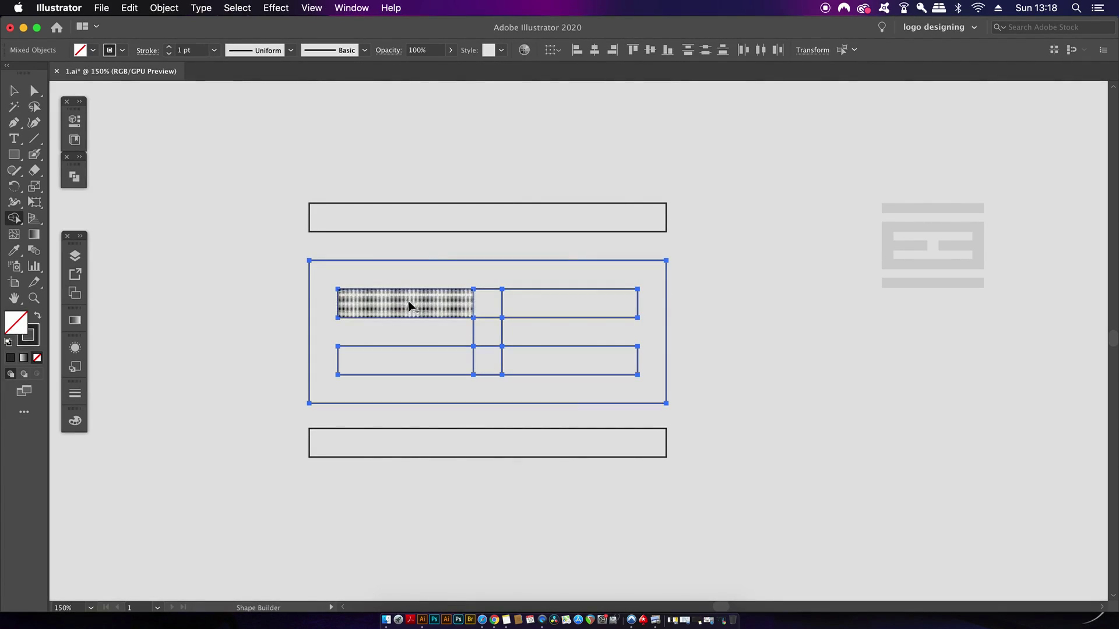
{"action": "left_click_drag", "start_coordinate": [408, 300], "coordinate": [630, 303]}
{"action": "left_click_drag", "start_coordinate": [451, 354], "coordinate": [629, 361]}
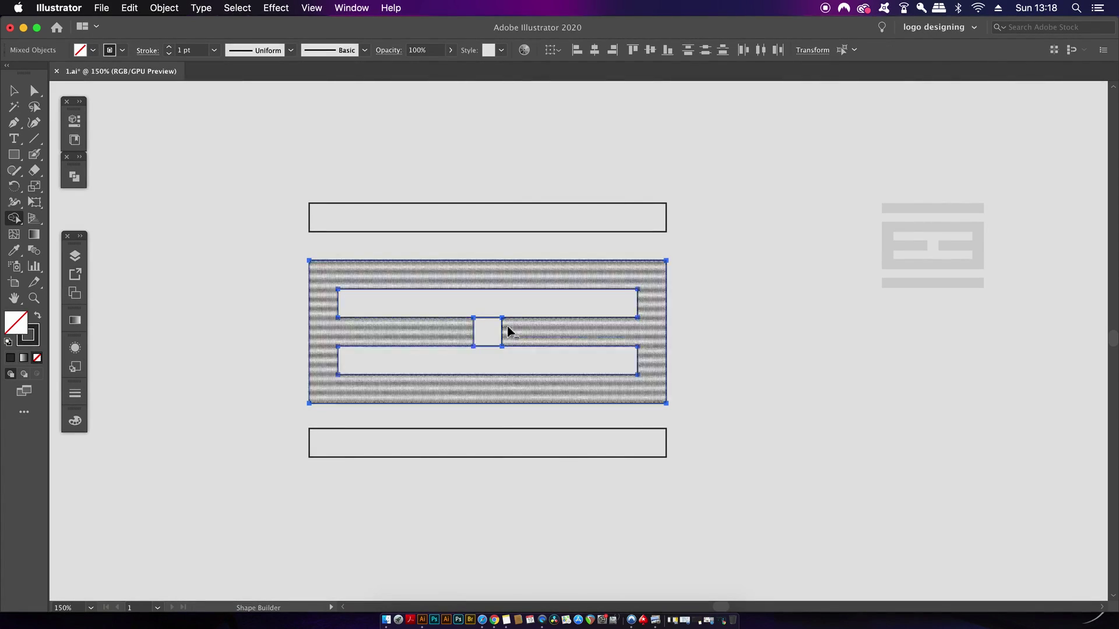
{"action": "left_click_drag", "start_coordinate": [492, 315], "coordinate": [493, 356]}
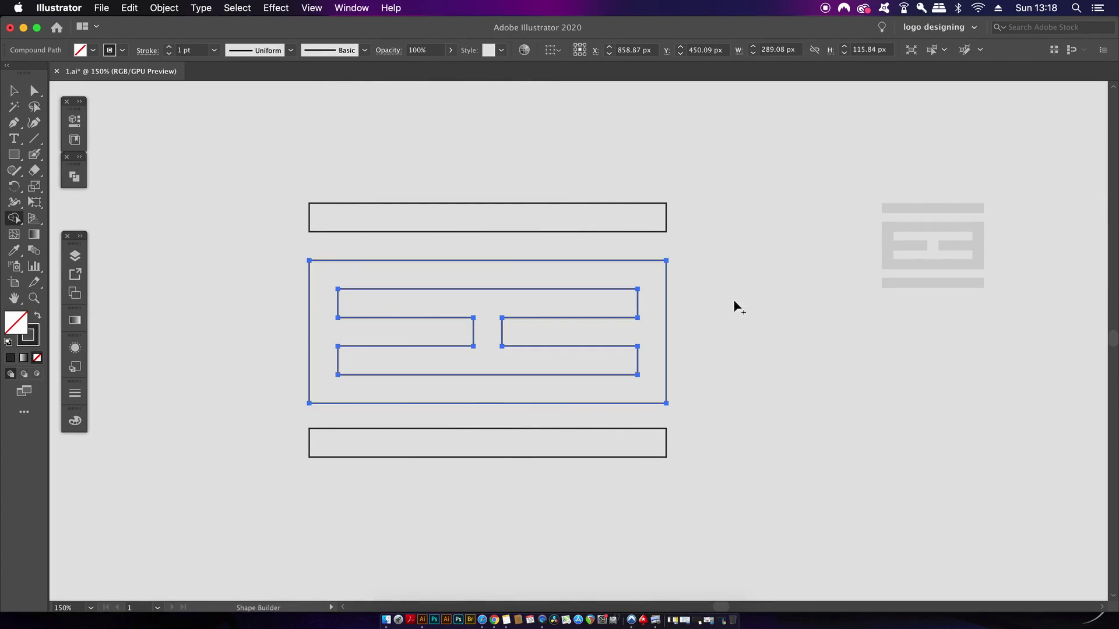
- Select all the icon shapes and swap fill and stroke so they become solid dark shapes
{"action": "key", "text": "v"}
{"action": "left_click", "coordinate": [789, 324]}
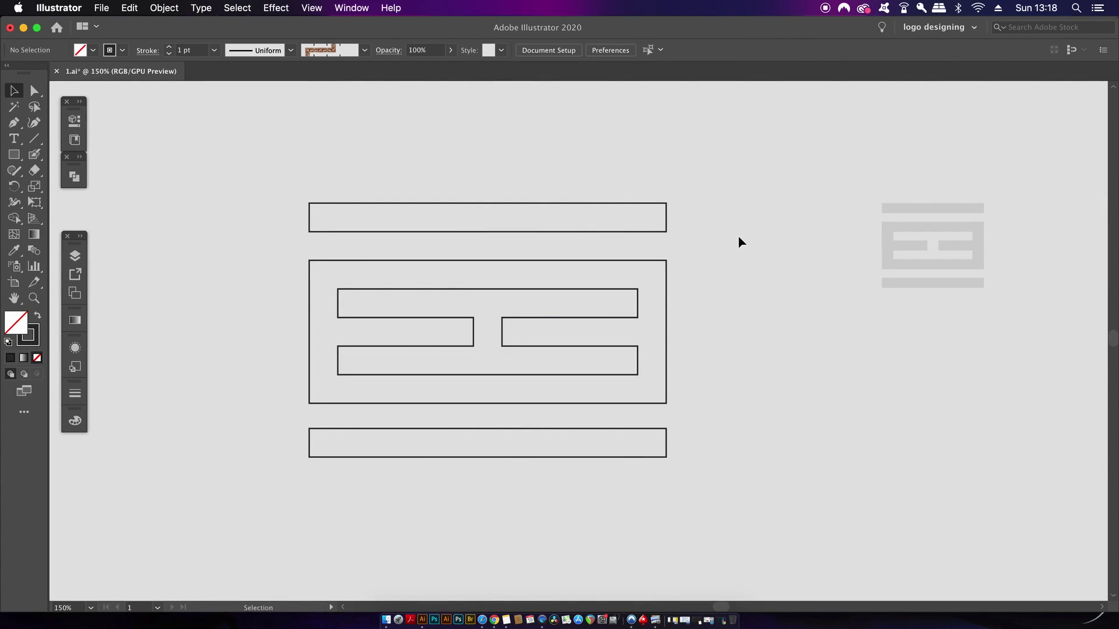
{"action": "left_click_drag", "start_coordinate": [742, 199], "coordinate": [418, 455]}
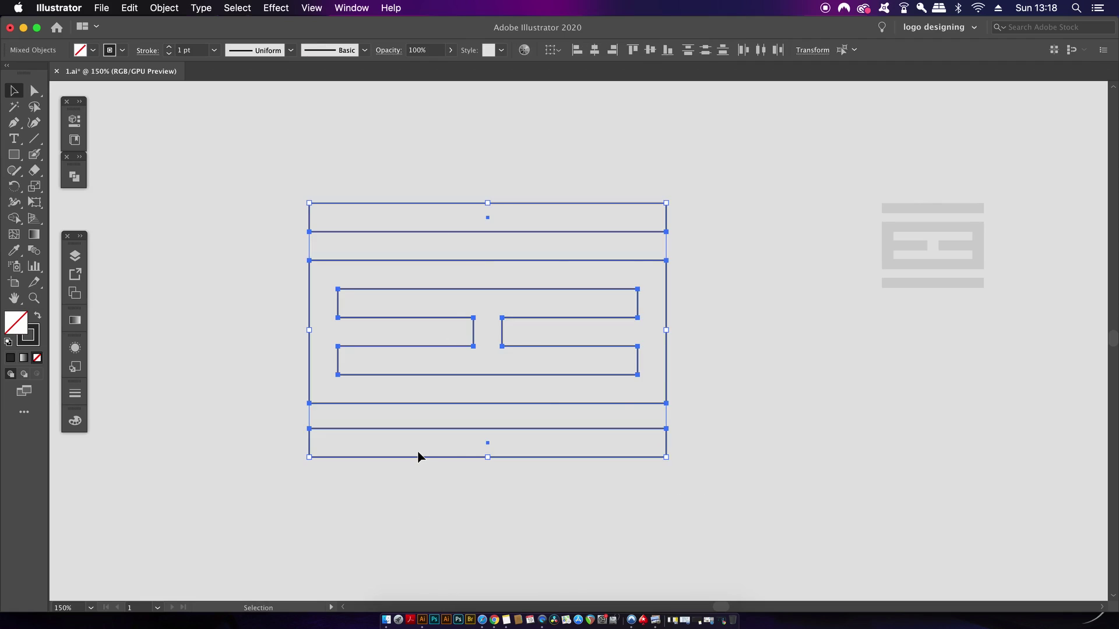
{"action": "key", "text": "shift"}
{"action": "key", "text": "shift+x"}
{"action": "left_click", "coordinate": [796, 368]}
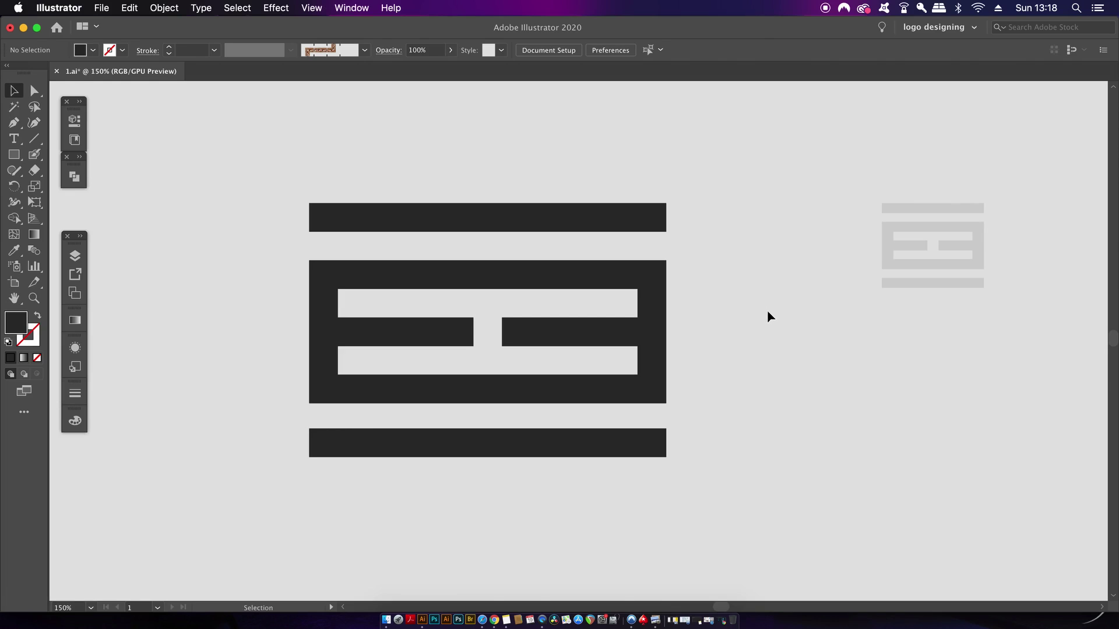
{"action": "key", "text": "super+1"}
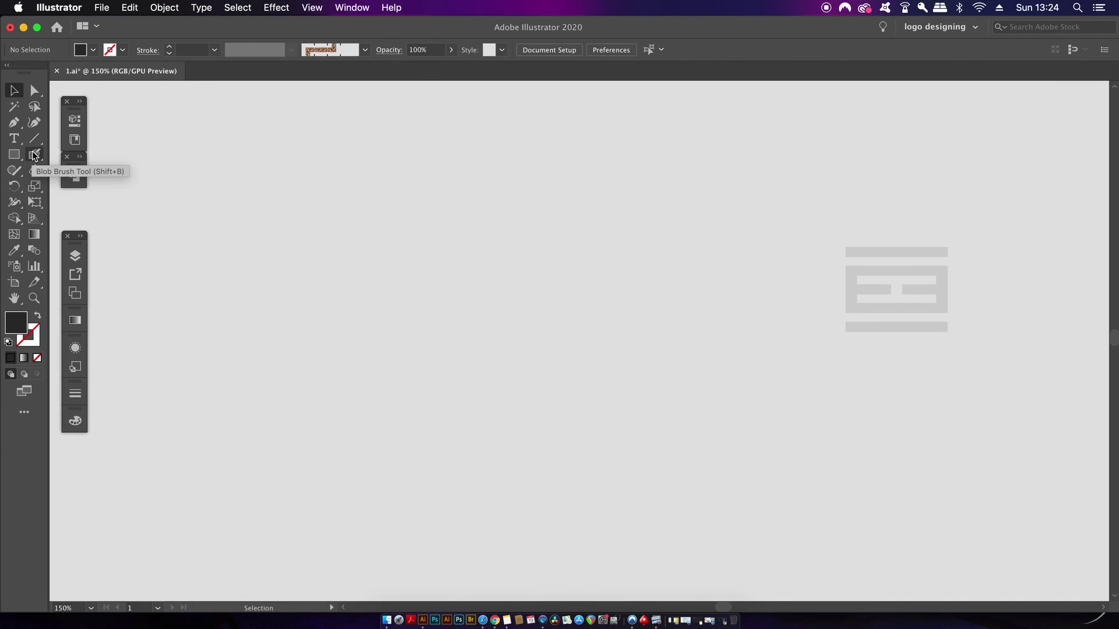
{"action": "left_click", "coordinate": [34, 155]}
{"action": "left_click_drag", "start_coordinate": [333, 219], "coordinate": [408, 260]}
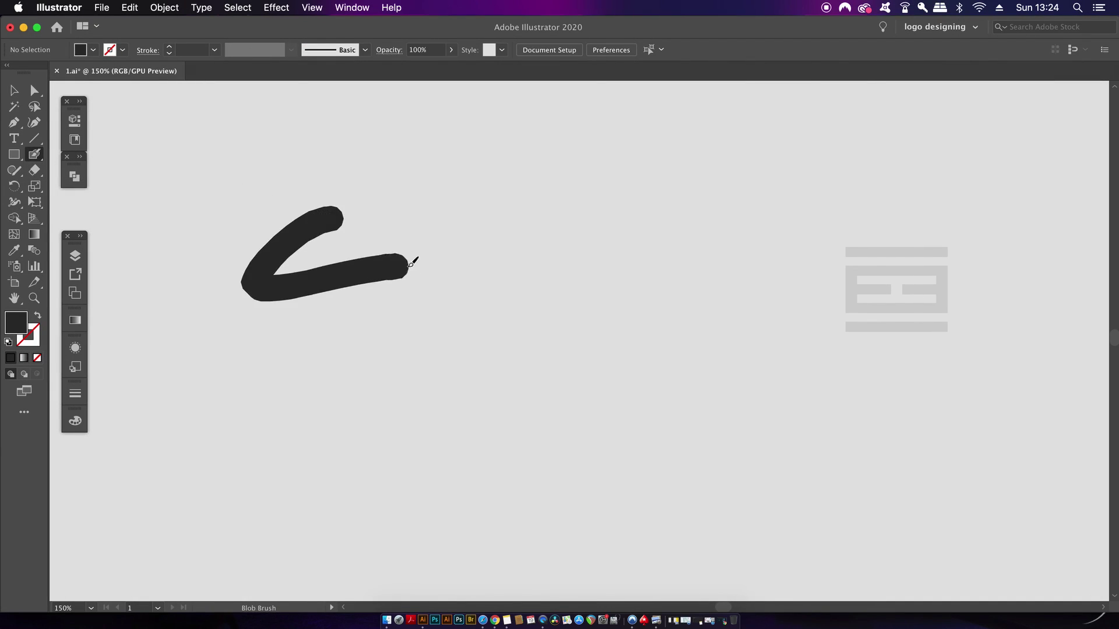
{"action": "mouse_move", "coordinate": [277, 322]}
{"action": "left_mouse_down"}
{"action": "mouse_move", "coordinate": [337, 275]}
{"action": "mouse_move", "coordinate": [401, 322]}
{"action": "left_mouse_up"}
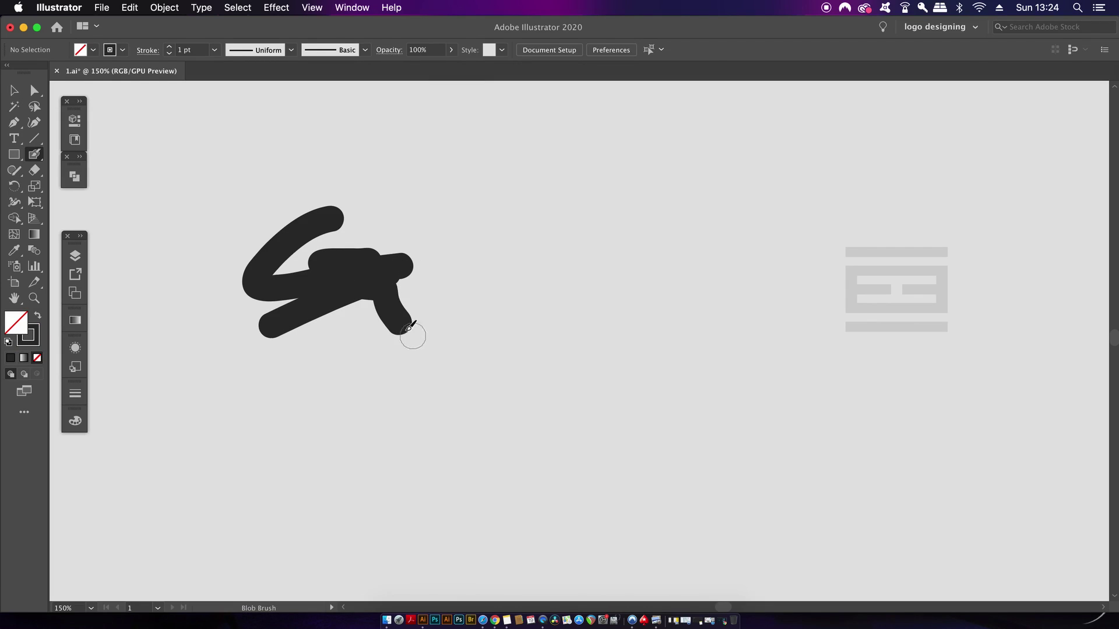
{"action": "key", "text": "v"}
{"action": "left_click_drag", "start_coordinate": [324, 298], "coordinate": [393, 294]}
{"action": "key", "text": "Delete"}
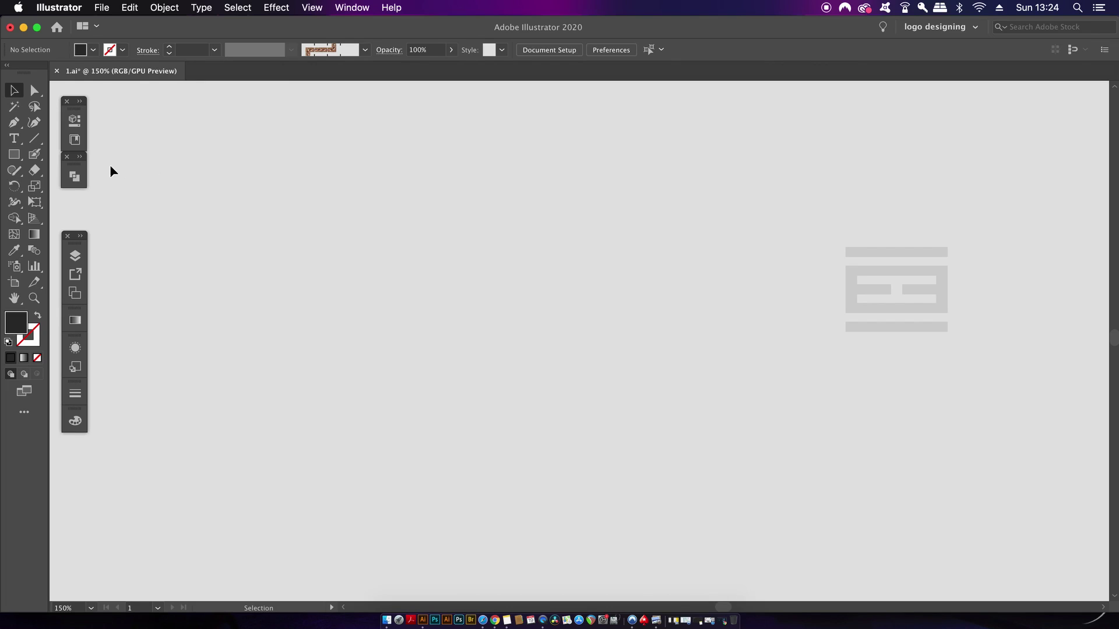
- Set Blob Brush roundness to 0%, keeping 21 pt size and -90° angle
{"action": "double_click", "coordinate": [35, 154]}
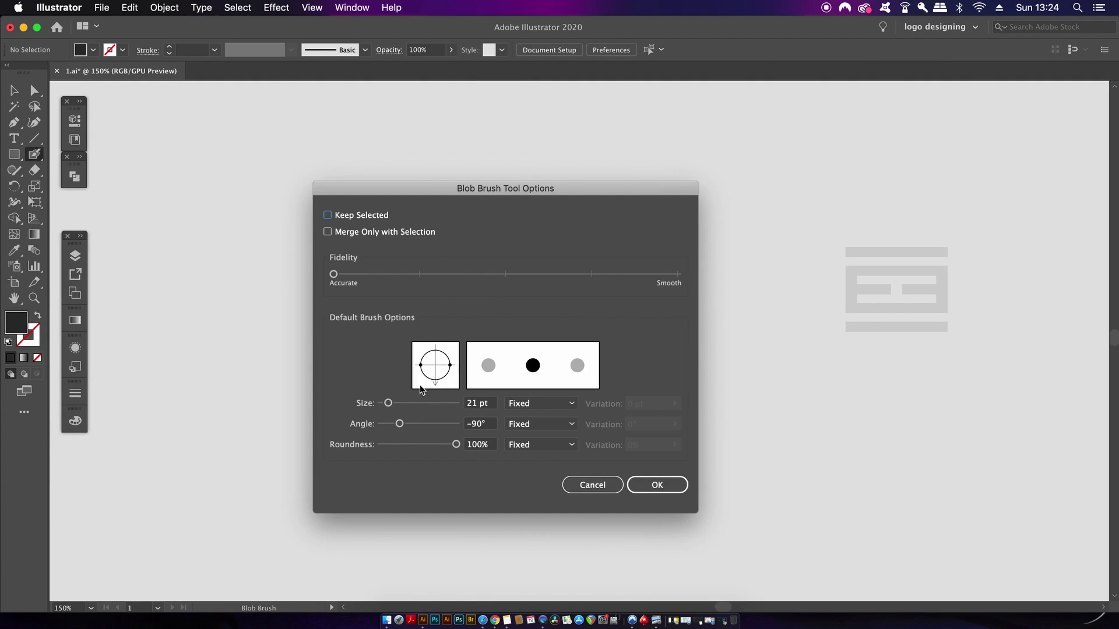
{"action": "double_click", "coordinate": [473, 445]}
{"action": "type", "text": "0"}
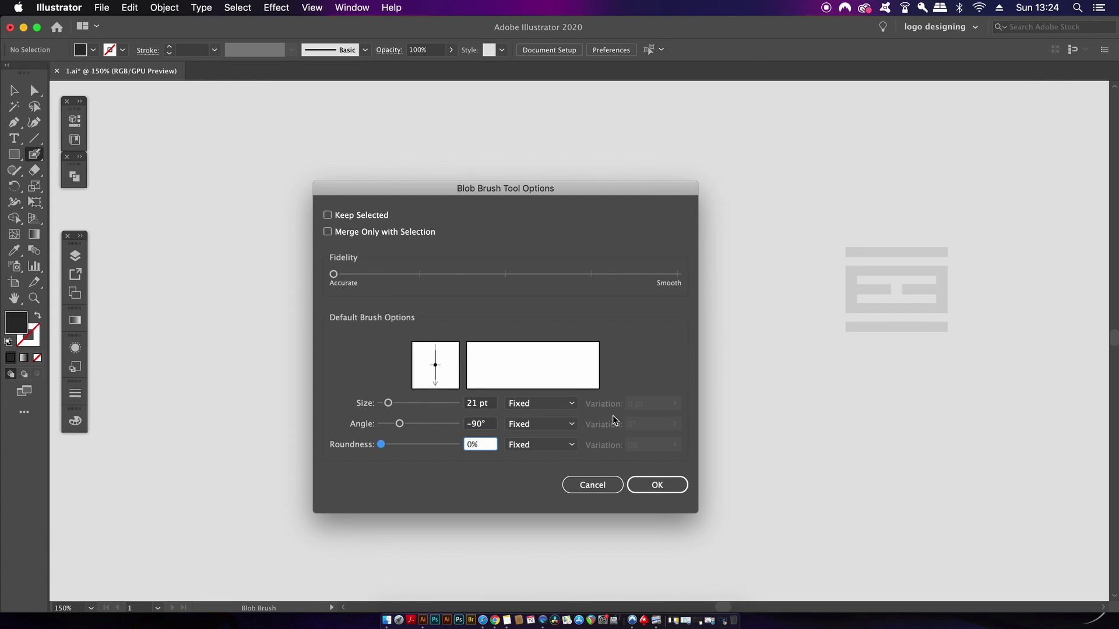
- Paint a straight, flat horizontal blob-brush bar across the artboard, redoing an uneven first attempt
{"action": "left_click", "coordinate": [657, 485]}
{"action": "left_click_drag", "start_coordinate": [345, 304], "coordinate": [558, 313]}
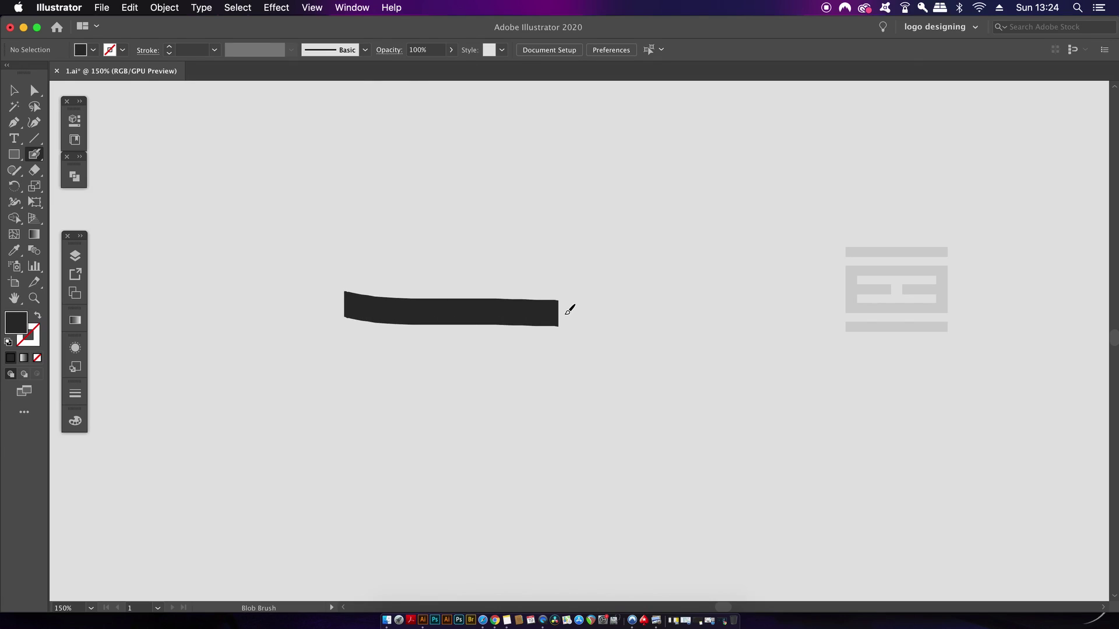
{"action": "key", "text": "super+z"}
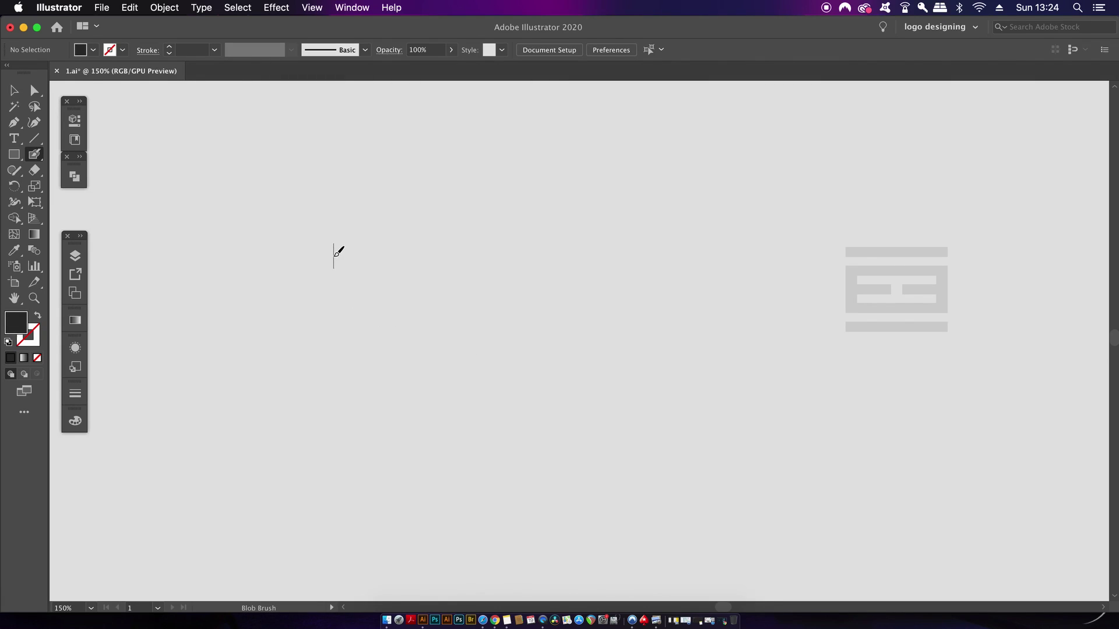
{"action": "mouse_move", "coordinate": [335, 253]}
{"action": "left_mouse_down"}
{"action": "mouse_move", "coordinate": [685, 246]}
{"action": "mouse_move", "coordinate": [676, 252]}
{"action": "left_mouse_up"}
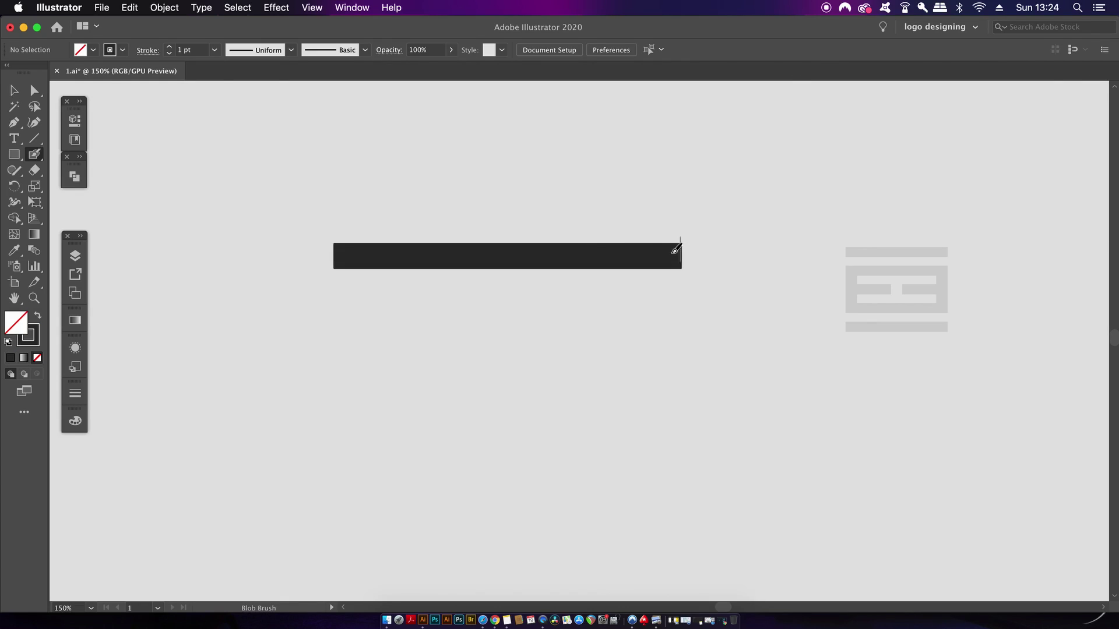
- Select the painted bar and drag a copy one bar-height directly below it
{"action": "left_click", "coordinate": [14, 90]}
{"action": "left_click", "coordinate": [629, 266]}
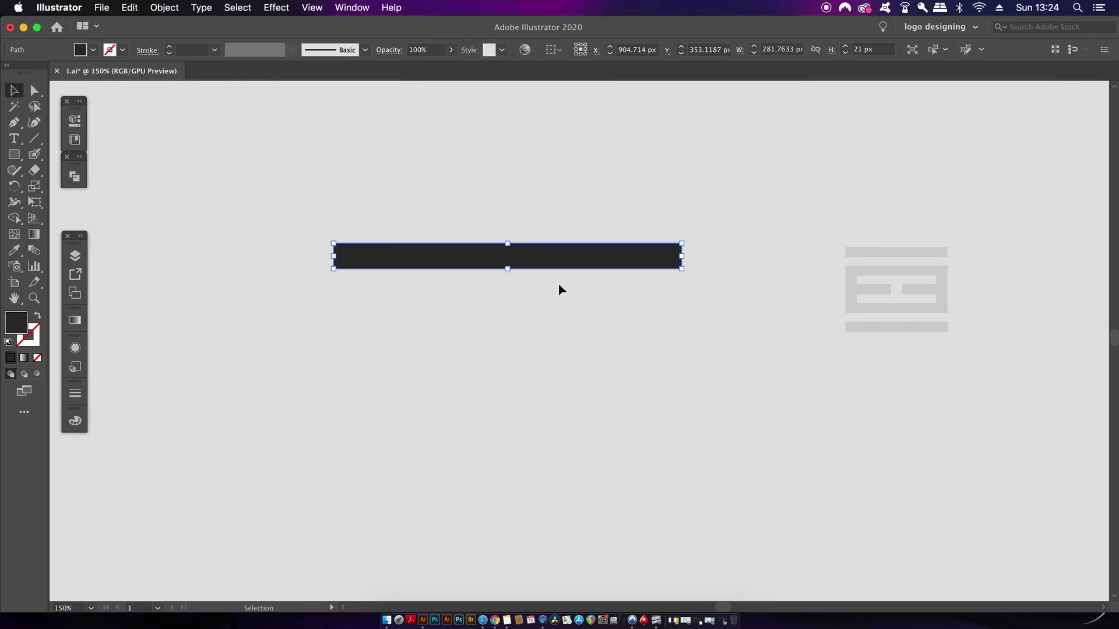
{"action": "left_click", "coordinate": [559, 290]}
{"action": "scroll", "coordinate": [374, 247], "scroll_direction": "up", "scroll_amount": 2}
{"action": "left_click", "coordinate": [388, 265]}
{"action": "left_click_drag", "start_coordinate": [387, 265], "coordinate": [387, 300]}
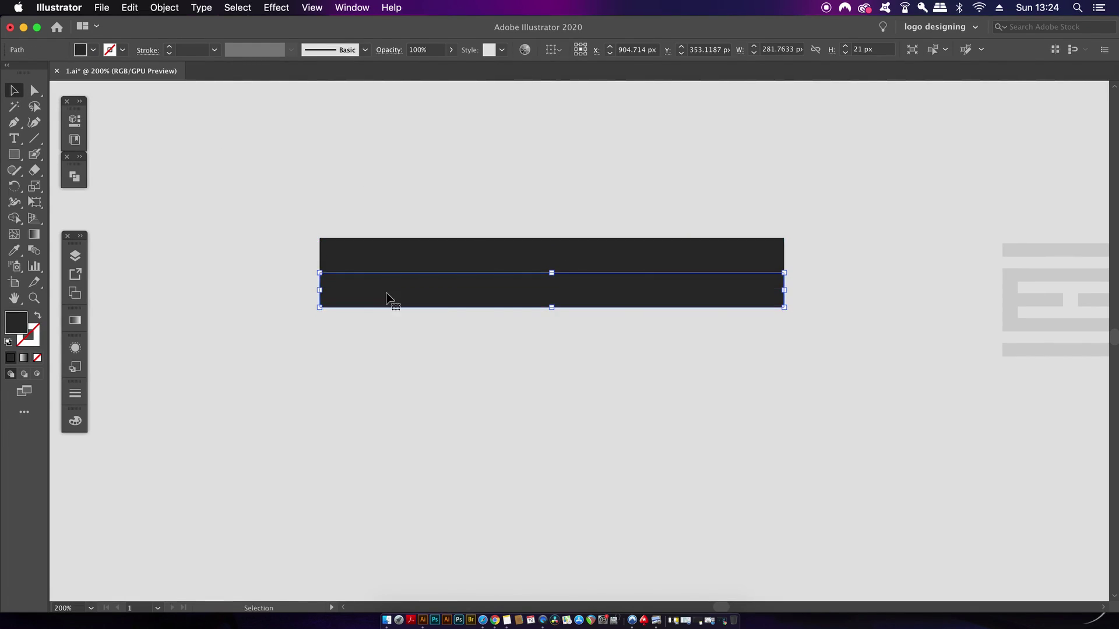
- Repeat the copy into a tall stack, then delete alternate bars to leave evenly spaced bars
{"action": "key", "text": "super+d"}
{"action": "key", "text": "super+d"}
{"action": "key", "text": "super+d"}
{"action": "key", "text": "super+d"}
{"action": "key", "text": "super+d"}
{"action": "key", "text": "super+d"}
{"action": "key", "text": "super+d"}
{"action": "left_click", "coordinate": [367, 292]}
{"action": "key", "text": "Delete"}
{"action": "left_click", "coordinate": [375, 352]}
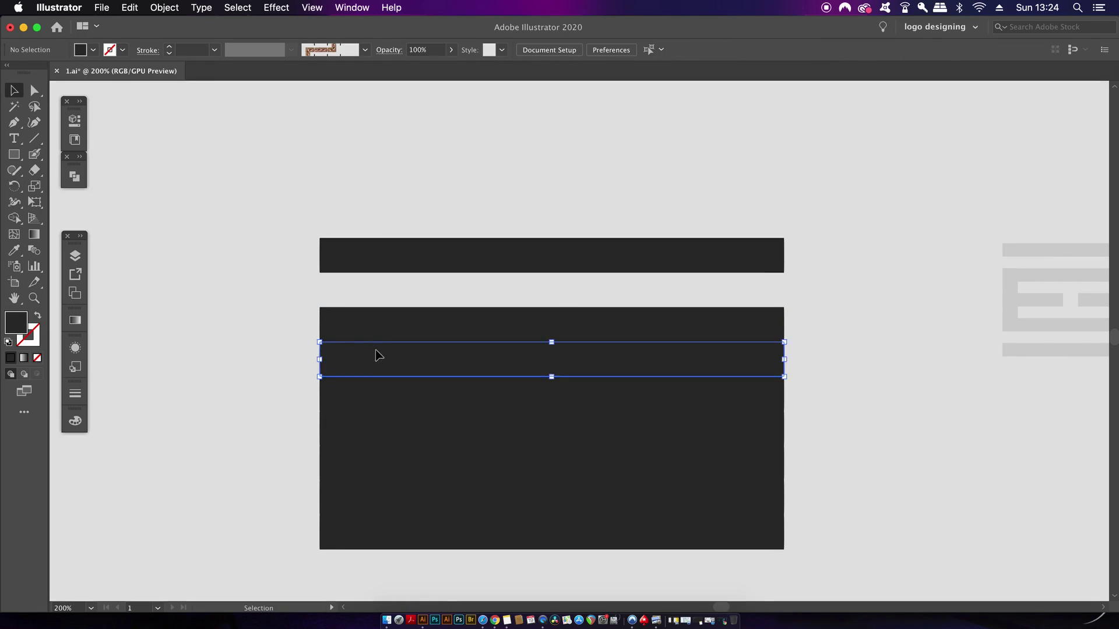
{"action": "key", "text": "Delete"}
{"action": "left_click", "coordinate": [379, 421]}
{"action": "key", "text": "Delete"}
{"action": "left_click", "coordinate": [382, 495]}
{"action": "key", "text": "Delete"}
{"action": "scroll", "coordinate": [420, 330], "scroll_direction": "down", "scroll_amount": 2}
{"action": "scroll", "coordinate": [420, 329], "scroll_direction": "right", "scroll_amount": 1}
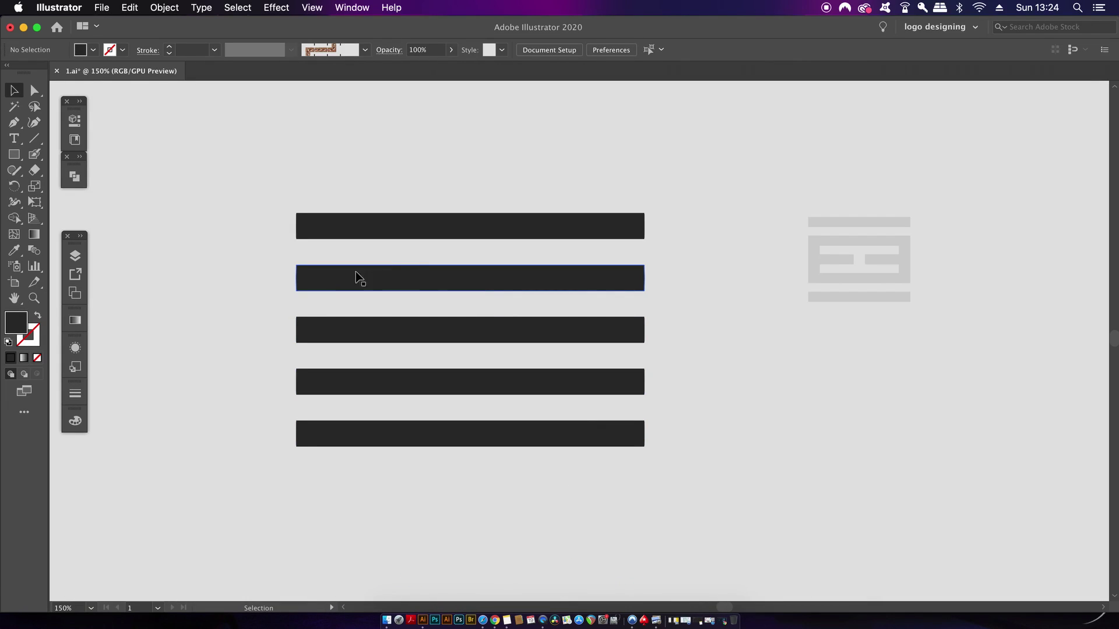
- Shorten the middle bar to about 149 px and delete the temporary vertical bar
{"action": "left_click", "coordinate": [384, 330]}
{"action": "left_click_drag", "start_coordinate": [644, 330], "coordinate": [966, 335]}
{"action": "left_click", "coordinate": [449, 337]}
{"action": "key", "text": "super+equal"}
{"action": "key", "text": "super+equal"}
{"action": "key", "text": "super+equal"}
{"action": "left_click", "coordinate": [587, 270]}
{"action": "key", "text": "Delete"}
{"action": "key", "text": "super+minus"}
{"action": "key", "text": "super+minus"}
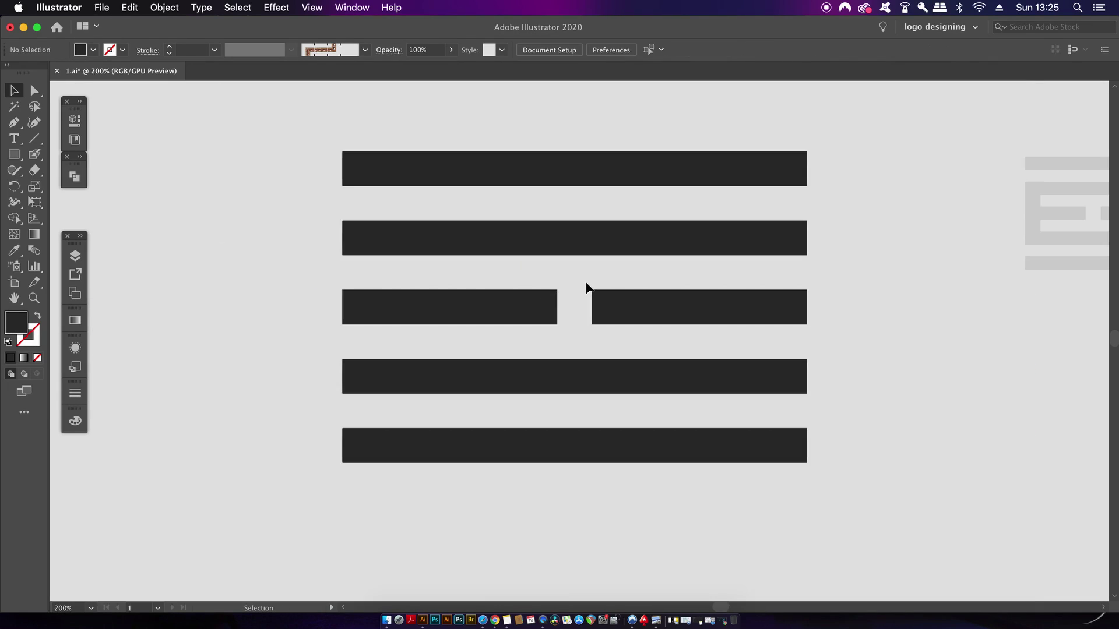
{"action": "key", "text": "super+minus"}
- Reshape a copy of the middle bar into a right upright joining the second and fourth bars
{"action": "left_click_drag", "start_coordinate": [511, 312], "coordinate": [366, 278]}
{"action": "left_click_drag", "start_coordinate": [364, 410], "coordinate": [366, 377]}
{"action": "scroll", "coordinate": [375, 384], "scroll_direction": "up", "scroll_amount": 5}
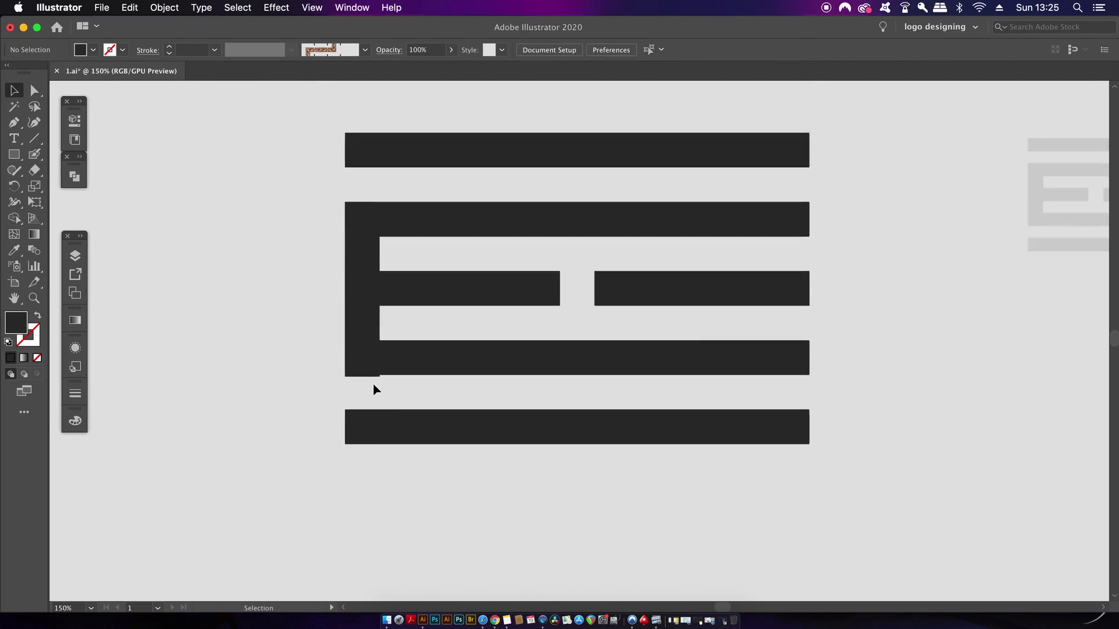
{"action": "left_click_drag", "start_coordinate": [350, 376], "coordinate": [352, 373]}
{"action": "left_click", "coordinate": [372, 393]}
- Set the Blob Brush angle to -180° for a flat horizontal brush
{"action": "scroll", "coordinate": [372, 394], "scroll_direction": "down", "scroll_amount": 2}
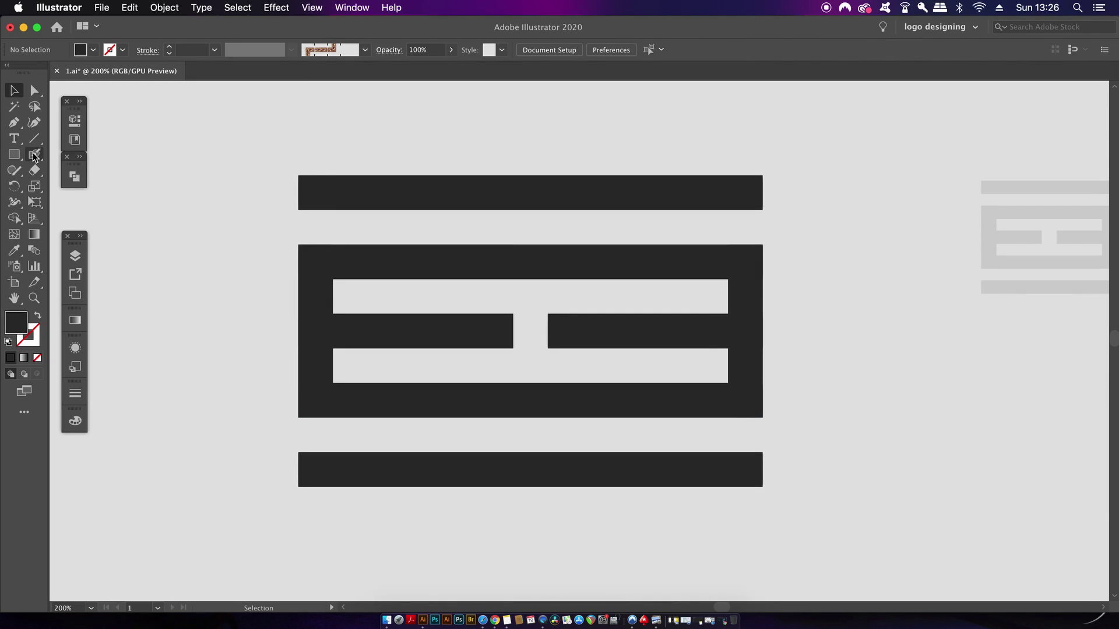
{"action": "key", "text": "shift+b"}
{"action": "key", "text": "Return"}
{"action": "left_click_drag", "start_coordinate": [399, 424], "coordinate": [342, 423]}
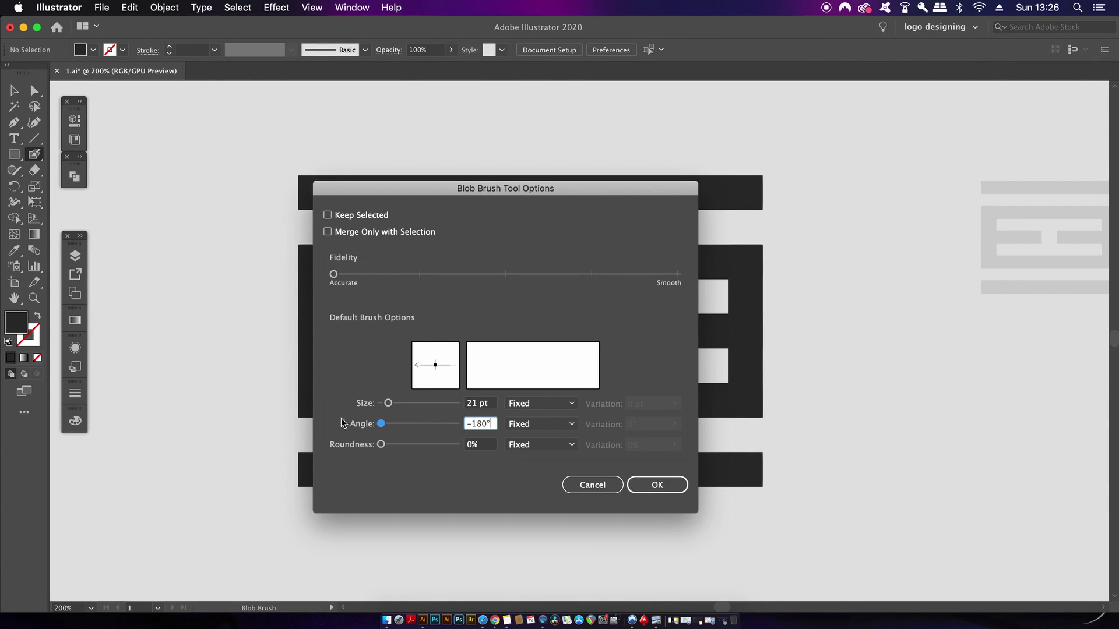
{"action": "left_click", "coordinate": [654, 485]}
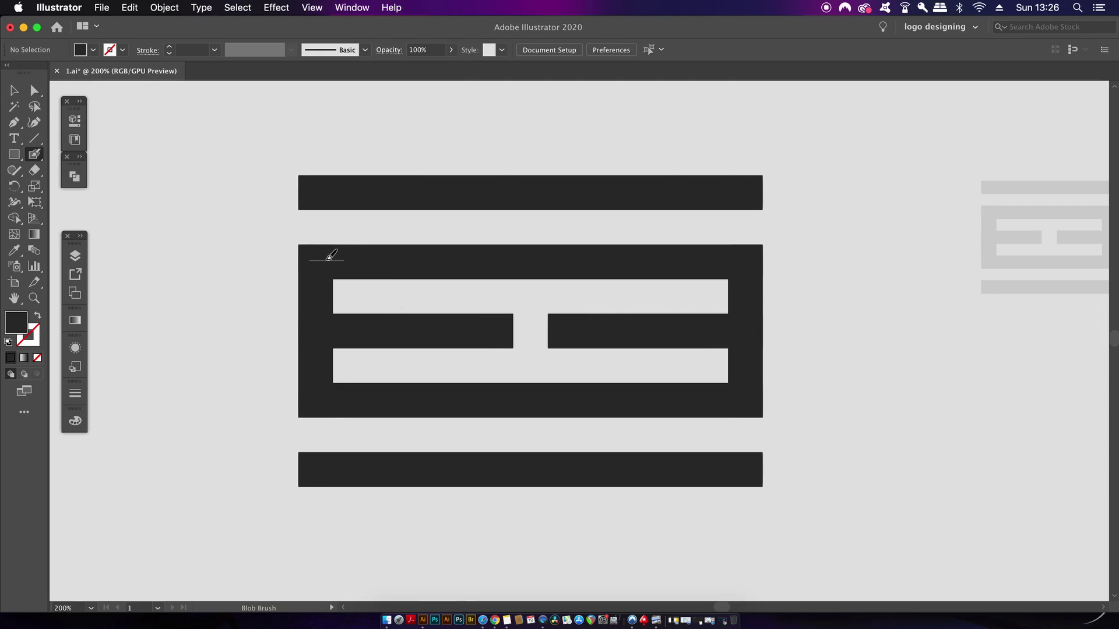
- Swap fill and stroke, then select the merged boxed-bars shape
{"action": "scroll", "coordinate": [322, 252], "scroll_direction": "up", "scroll_amount": 3}
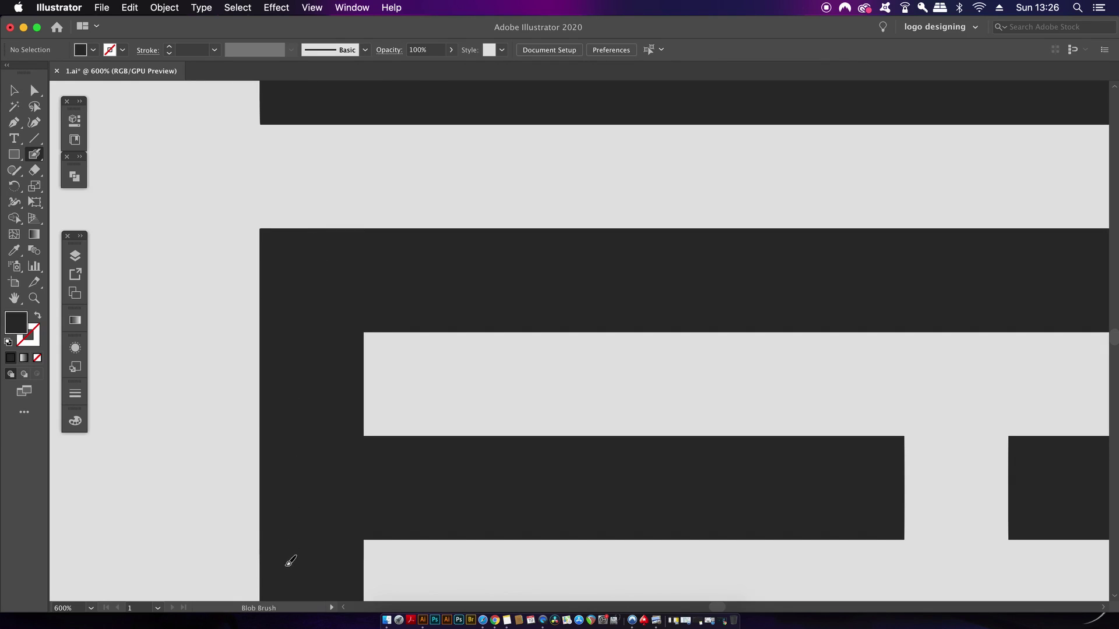
{"action": "key", "text": "shift+x"}
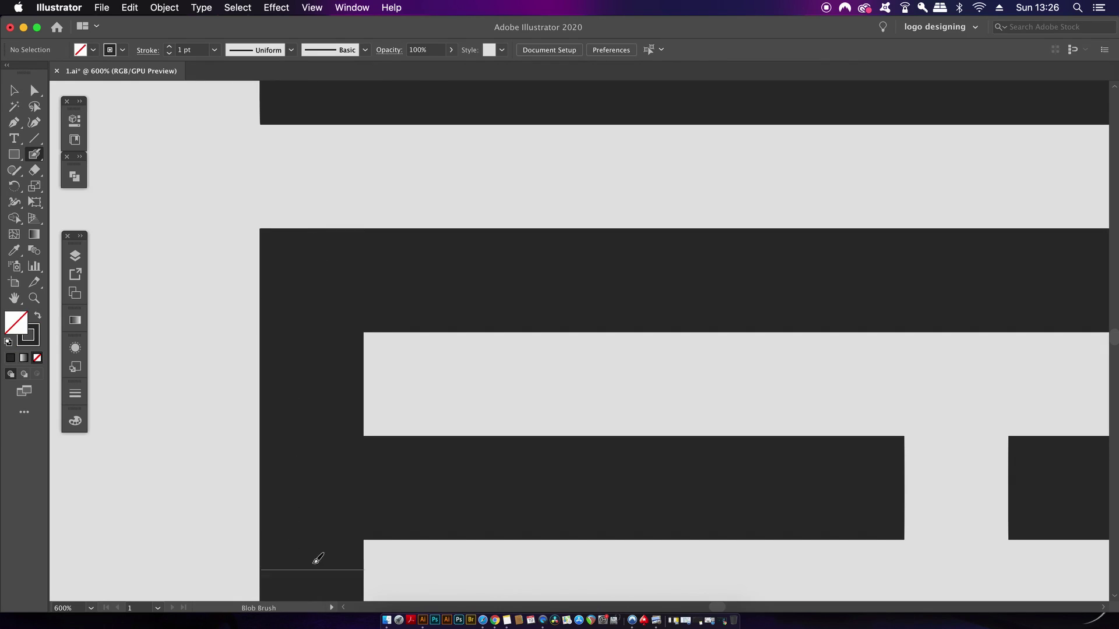
{"action": "scroll", "coordinate": [314, 544], "scroll_direction": "down", "scroll_amount": 4}
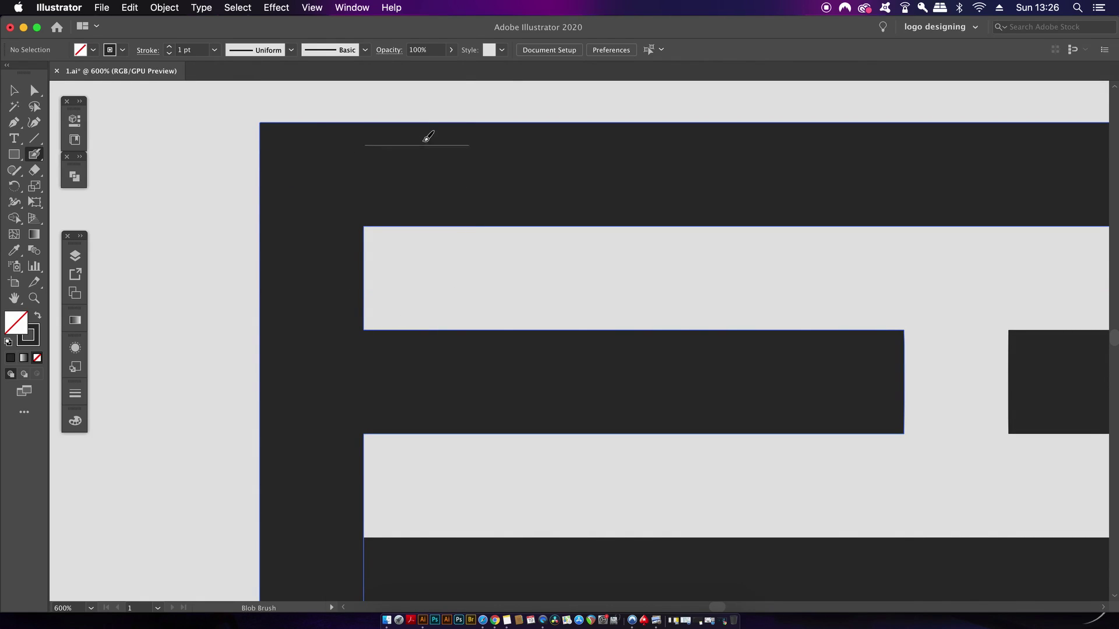
{"action": "key", "text": "v"}
{"action": "left_click", "coordinate": [357, 204]}
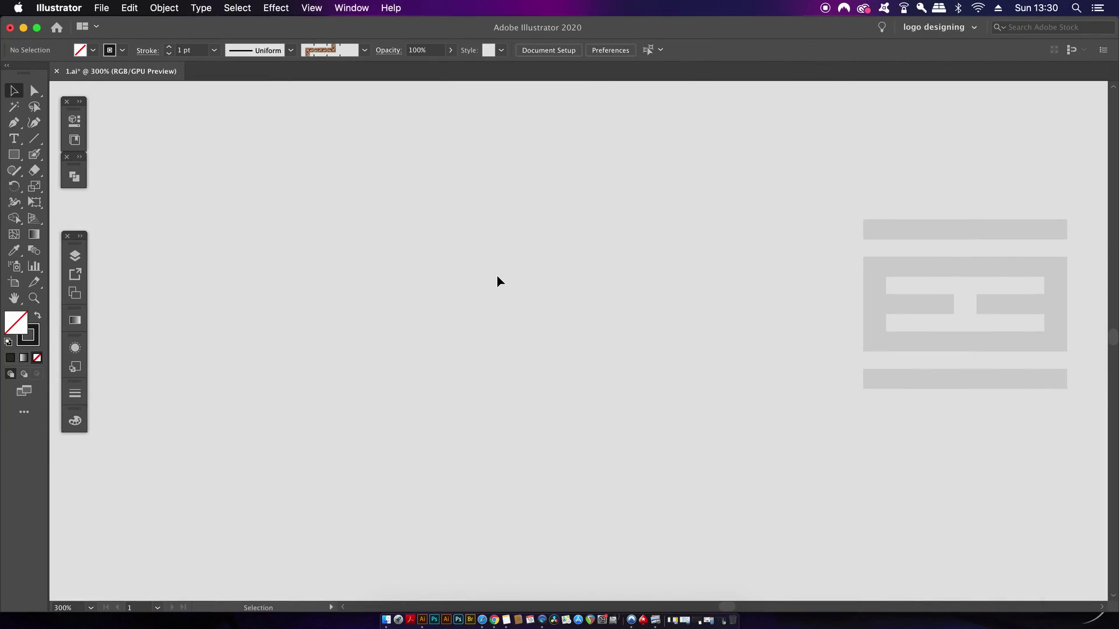
- With the Shaper Tool, sketch two horizontal lines and vertical strokes at both ends
{"action": "scroll", "coordinate": [512, 288], "scroll_direction": "right", "scroll_amount": 3}
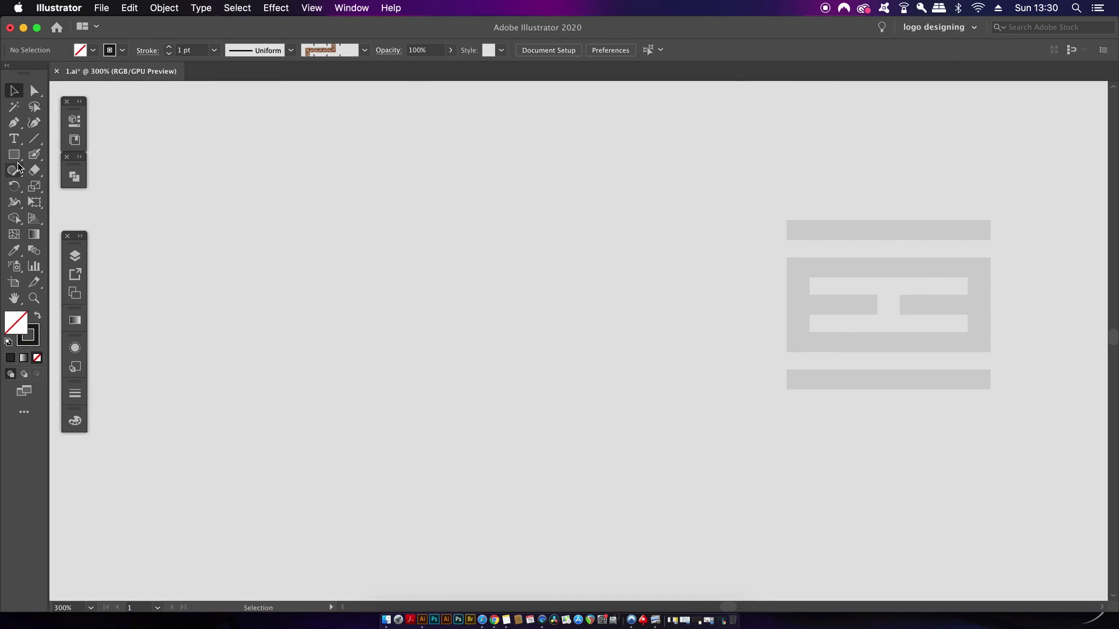
{"action": "left_click", "coordinate": [16, 174]}
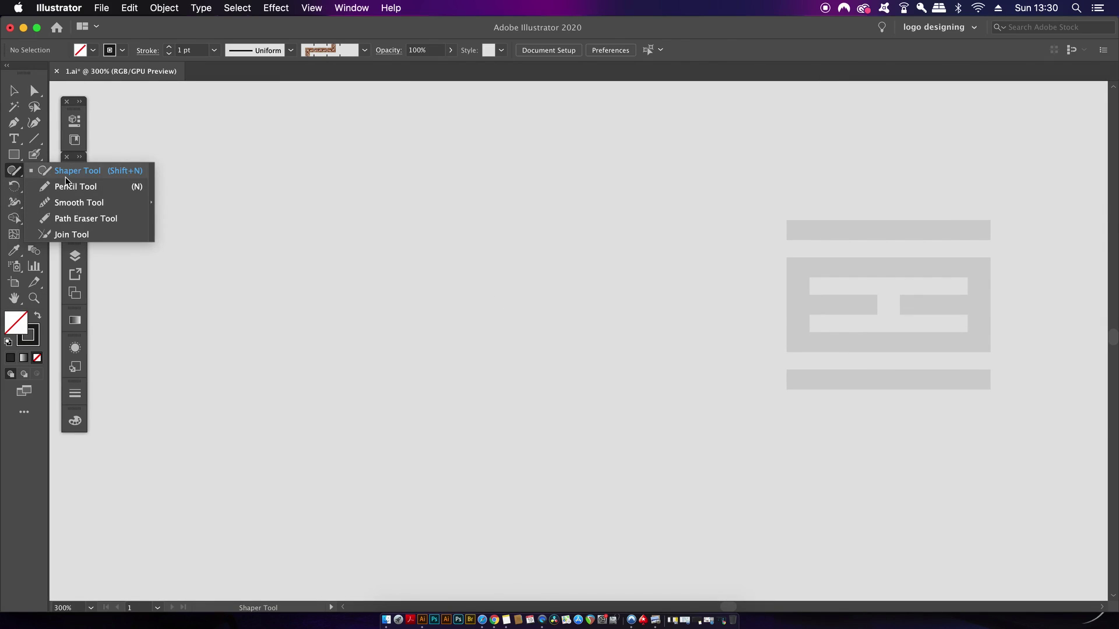
{"action": "left_click", "coordinate": [101, 173]}
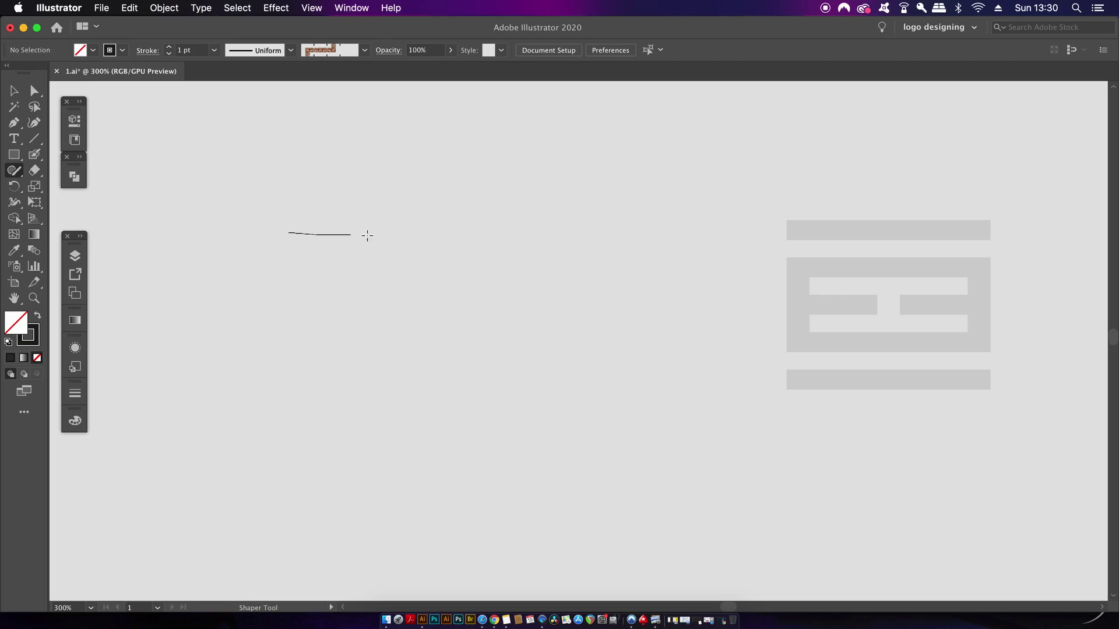
{"action": "left_click_drag", "start_coordinate": [367, 236], "coordinate": [546, 235]}
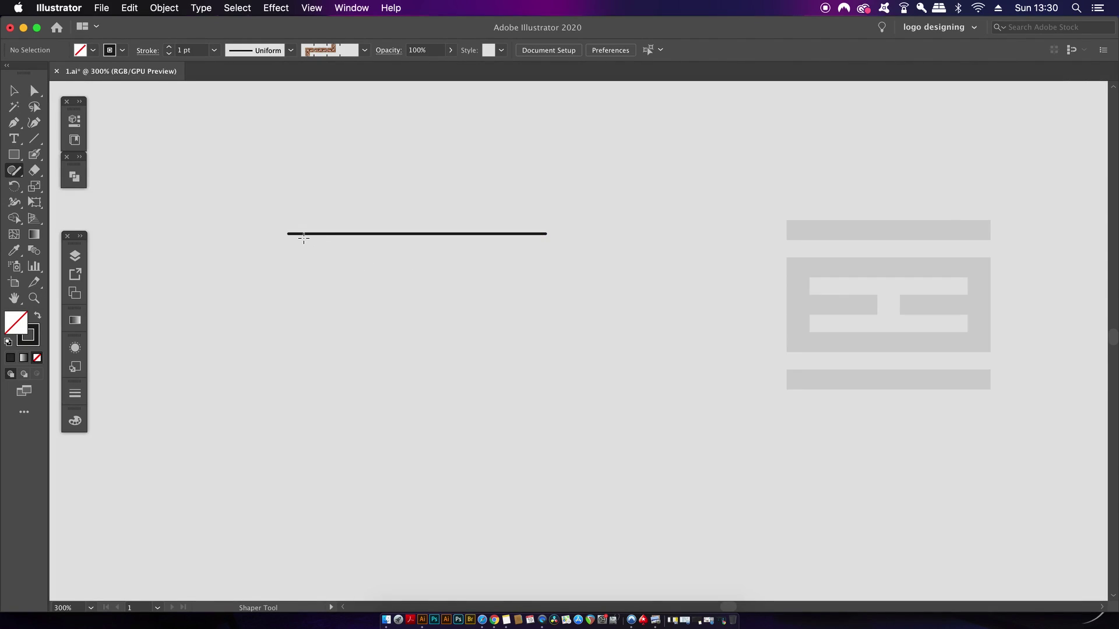
{"action": "scroll", "coordinate": [295, 234], "scroll_direction": "up", "scroll_amount": 2}
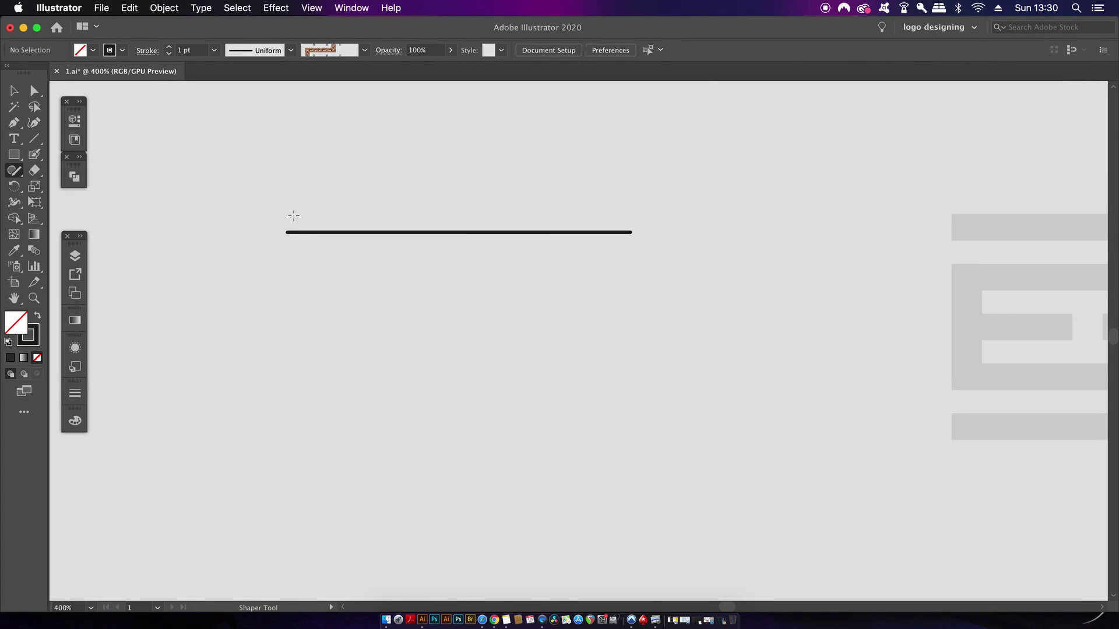
{"action": "left_click_drag", "start_coordinate": [293, 283], "coordinate": [293, 284]}
{"action": "left_click_drag", "start_coordinate": [624, 214], "coordinate": [625, 275]}
{"action": "key", "text": "cmd+z"}
{"action": "left_click_drag", "start_coordinate": [627, 213], "coordinate": [631, 303]}
{"action": "key", "text": "super+z"}
{"action": "left_click_drag", "start_coordinate": [626, 218], "coordinate": [626, 298]}
{"action": "left_click_drag", "start_coordinate": [347, 270], "coordinate": [682, 268]}
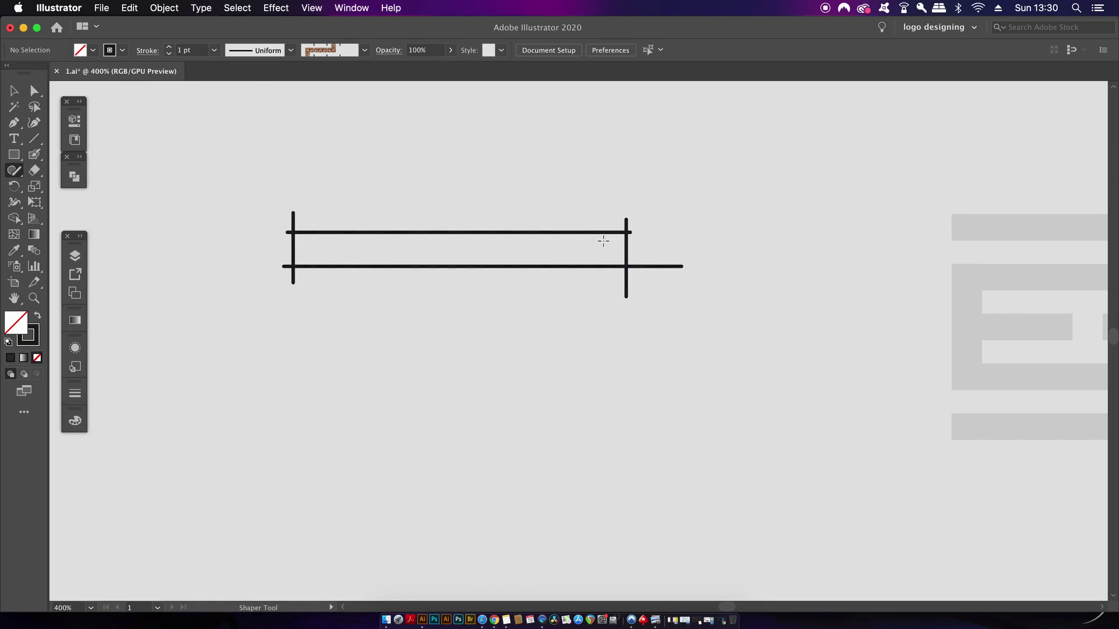
- Trim the overhangs at all four corners and select the finished long rectangle
{"action": "scroll", "coordinate": [609, 244], "scroll_direction": "up", "scroll_amount": 2}
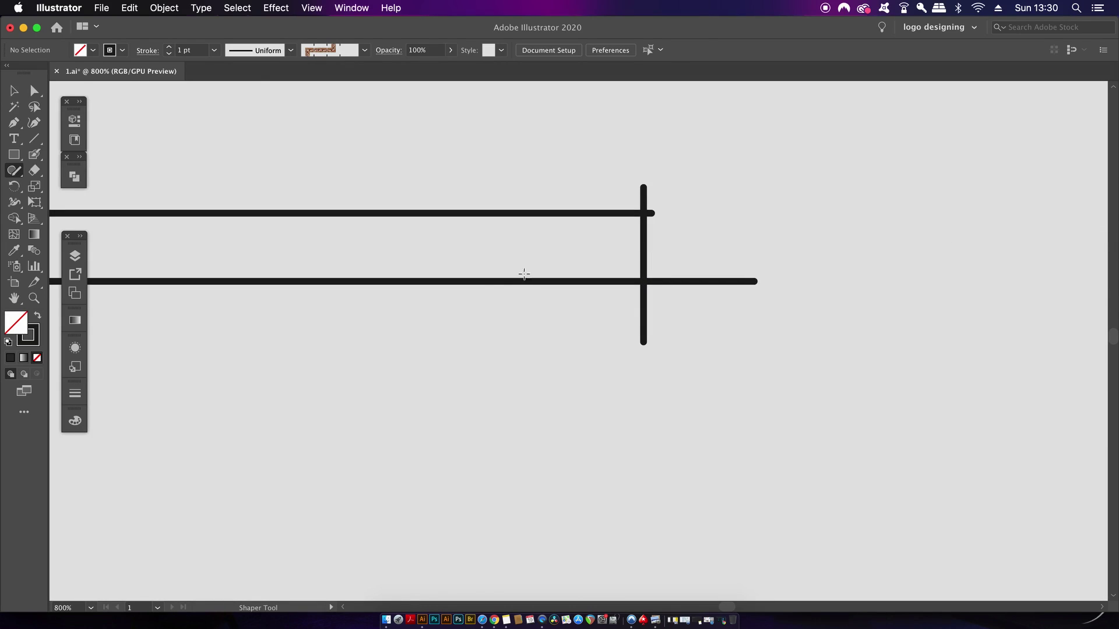
{"action": "left_click_drag", "start_coordinate": [524, 274], "coordinate": [615, 287]}
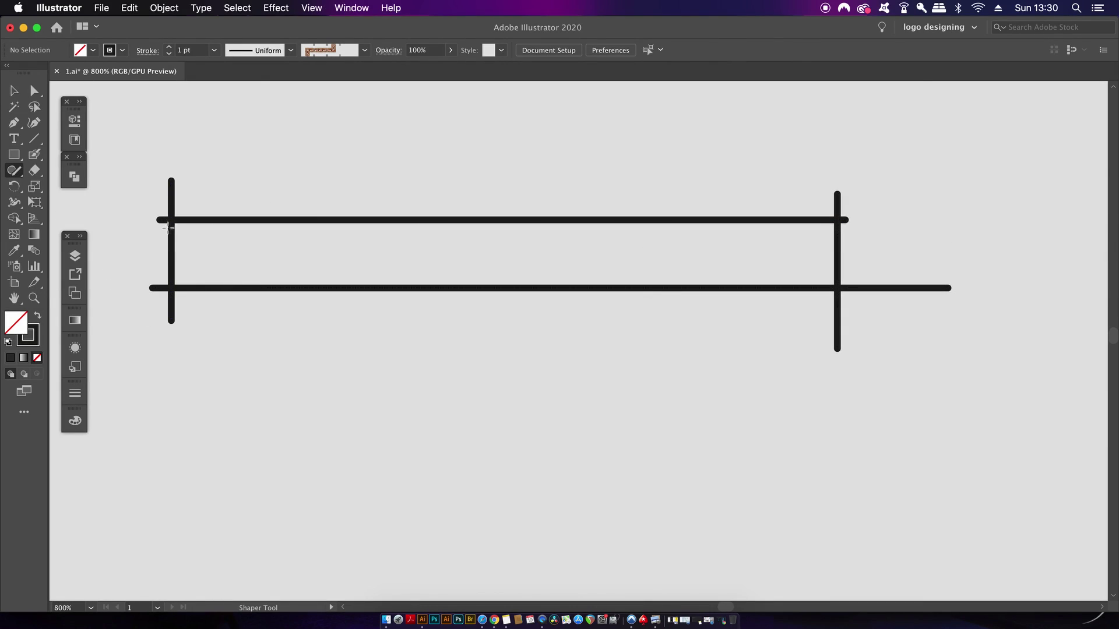
{"action": "mouse_move", "coordinate": [168, 227]}
{"action": "left_mouse_down"}
{"action": "mouse_move", "coordinate": [160, 216]}
{"action": "mouse_move", "coordinate": [222, 188]}
{"action": "left_mouse_up"}
{"action": "left_click_drag", "start_coordinate": [175, 295], "coordinate": [163, 267]}
{"action": "left_click_drag", "start_coordinate": [832, 296], "coordinate": [863, 260]}
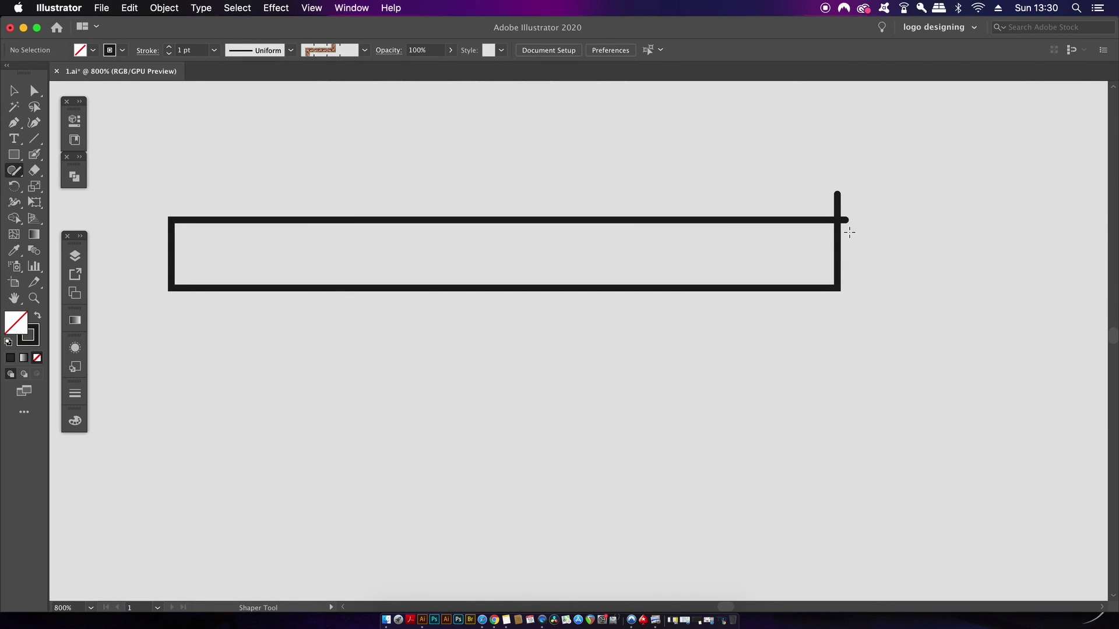
{"action": "scroll", "coordinate": [850, 233], "scroll_direction": "up", "scroll_amount": 3}
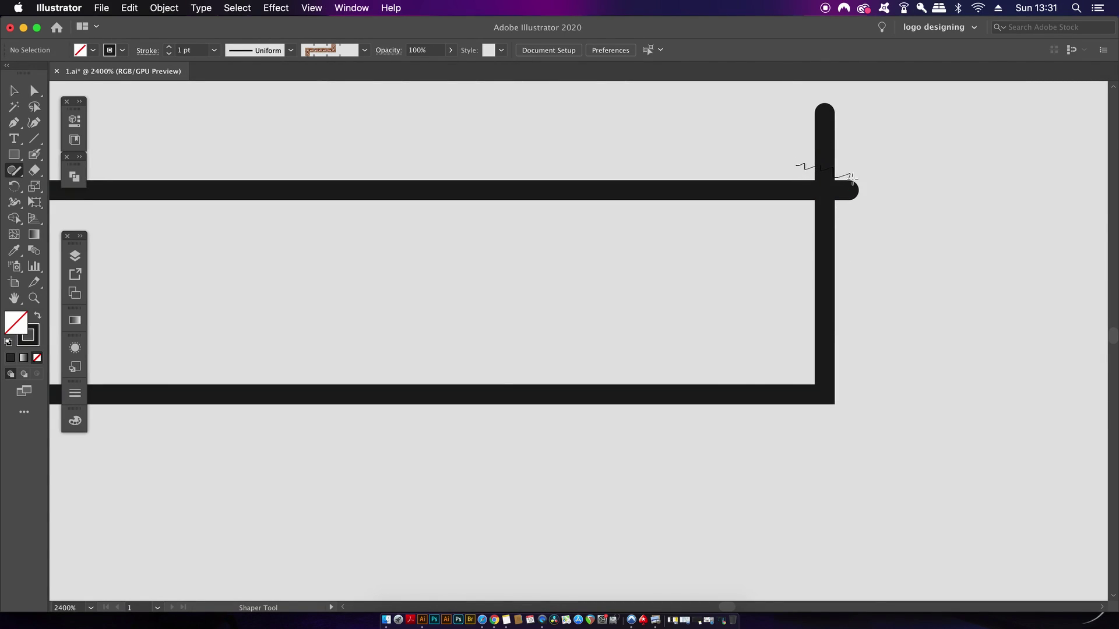
{"action": "left_click_drag", "start_coordinate": [812, 172], "coordinate": [856, 217]}
{"action": "scroll", "coordinate": [858, 218], "scroll_direction": "down", "scroll_amount": 3}
{"action": "scroll", "coordinate": [857, 218], "scroll_direction": "down", "scroll_amount": 3}
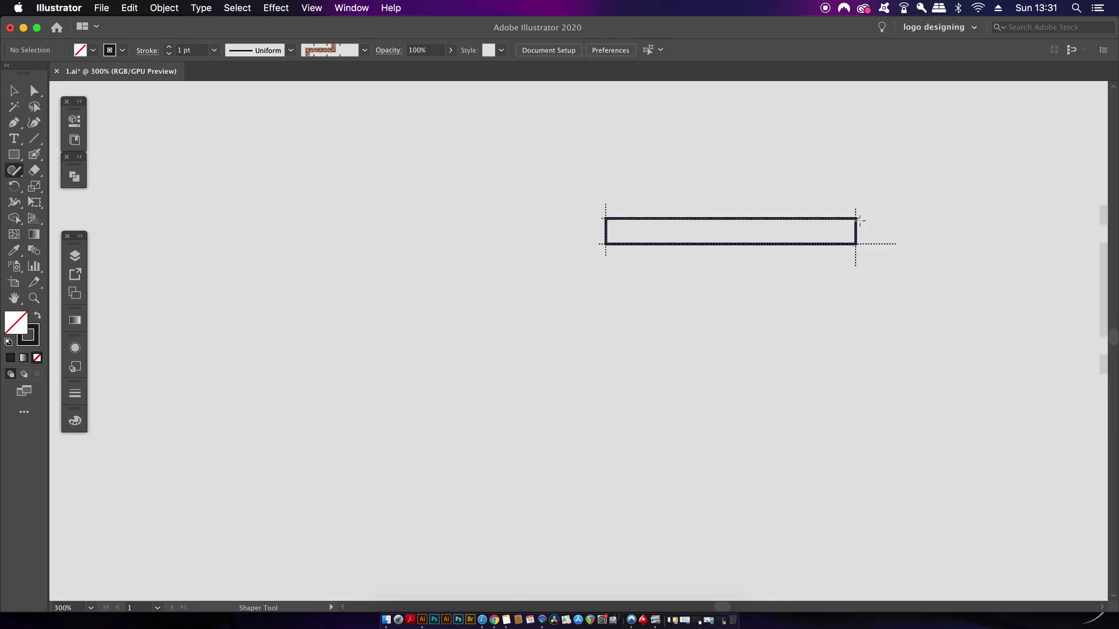
{"action": "scroll", "coordinate": [752, 245], "scroll_direction": "right", "scroll_amount": 5}
{"action": "key", "text": "v"}
{"action": "left_click", "coordinate": [601, 282]}
- Fill the bar solid black and drag copies downward to stack the bars
{"action": "key", "text": "shift+x"}
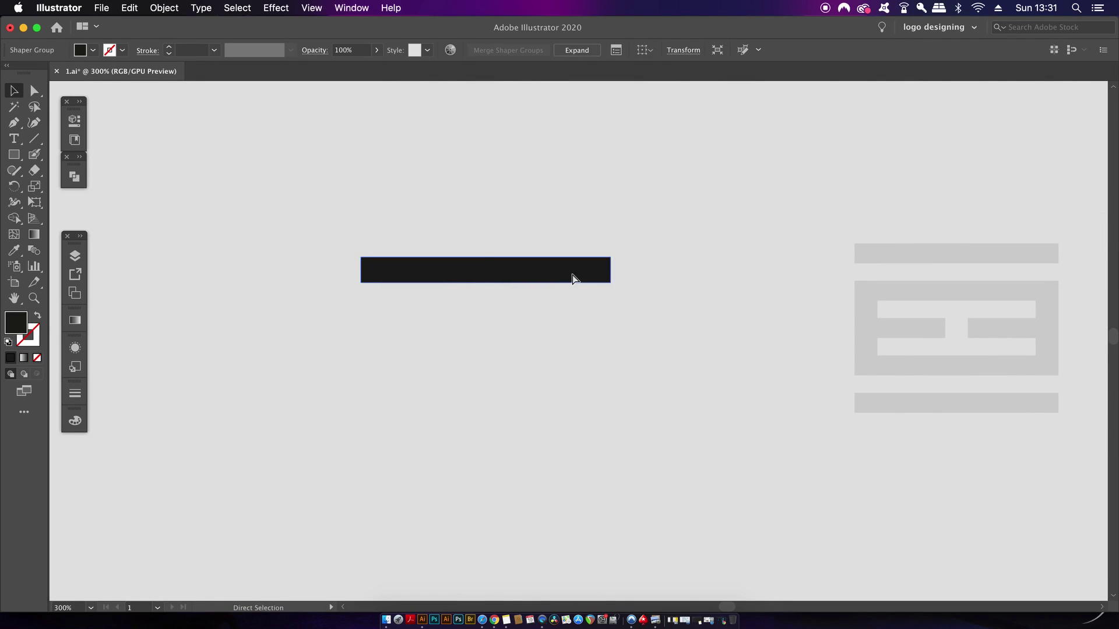
{"action": "left_click_drag", "start_coordinate": [574, 276], "coordinate": [571, 317]}
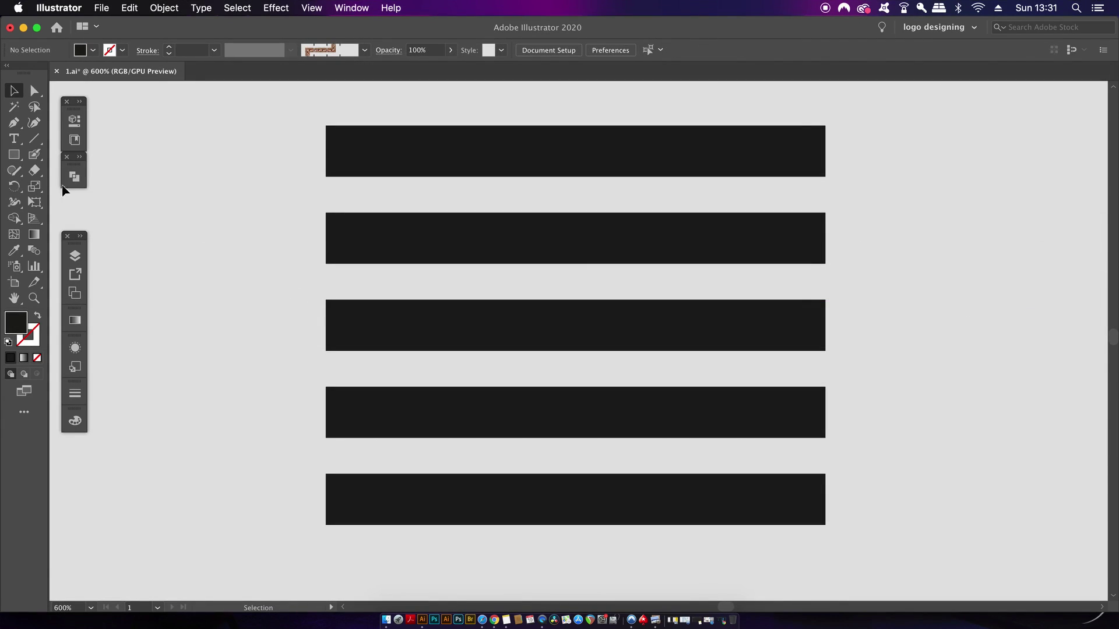
{"action": "left_click", "coordinate": [757, 255]}
{"action": "left_click", "coordinate": [757, 255]}
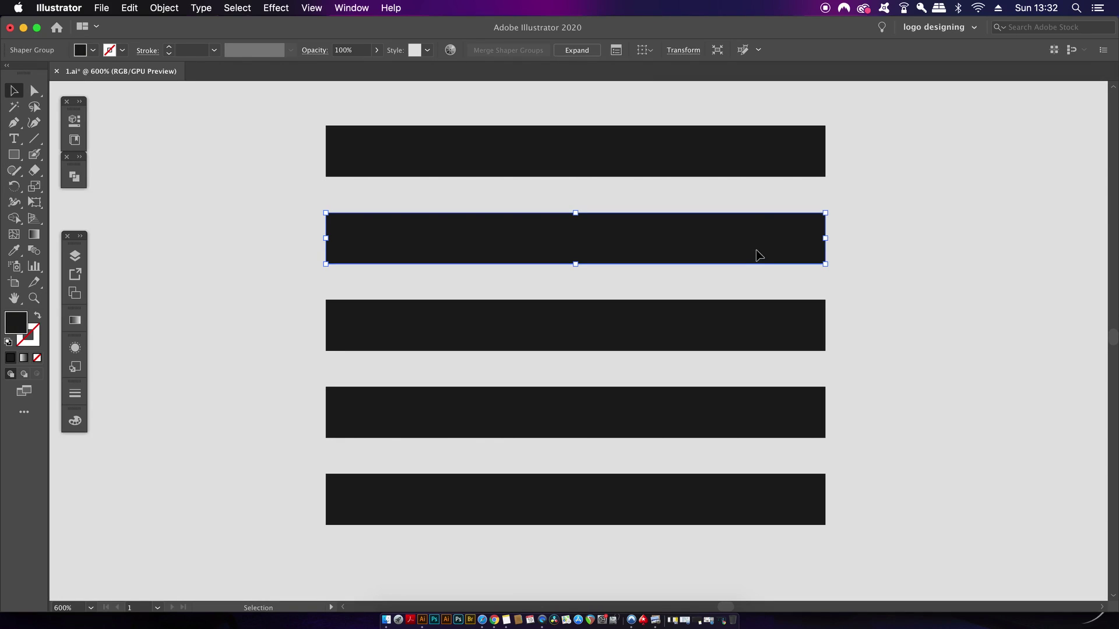
{"action": "left_click_drag", "start_coordinate": [755, 262], "coordinate": [751, 319]}
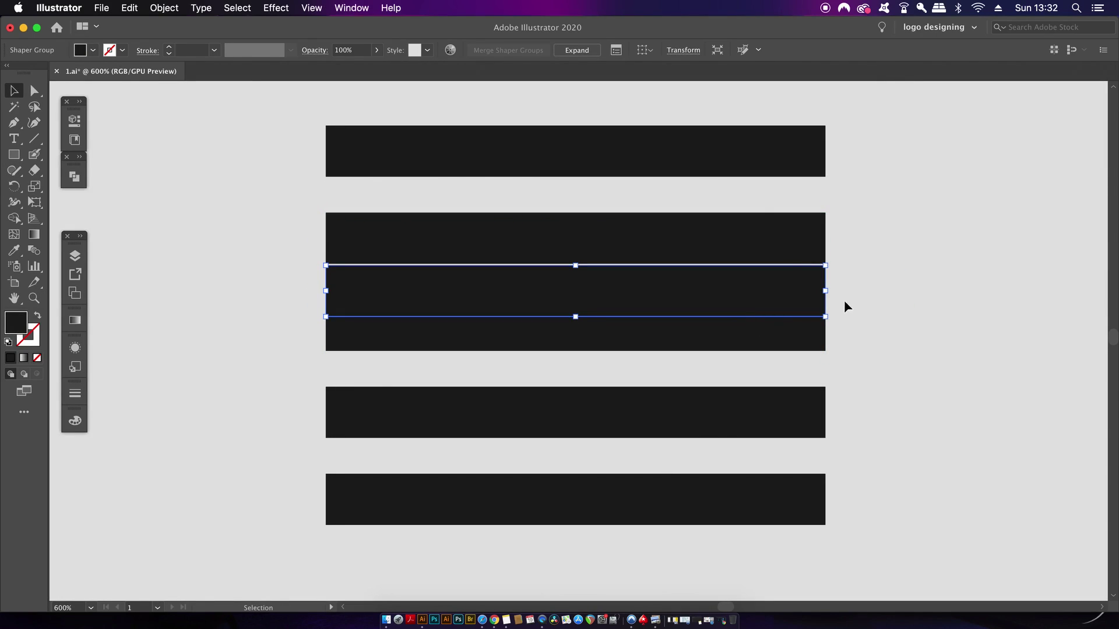
- Rotate a copy 90° into a thin outline and place it across the bars' left ends
{"action": "left_click_drag", "start_coordinate": [827, 265], "coordinate": [600, 135]}
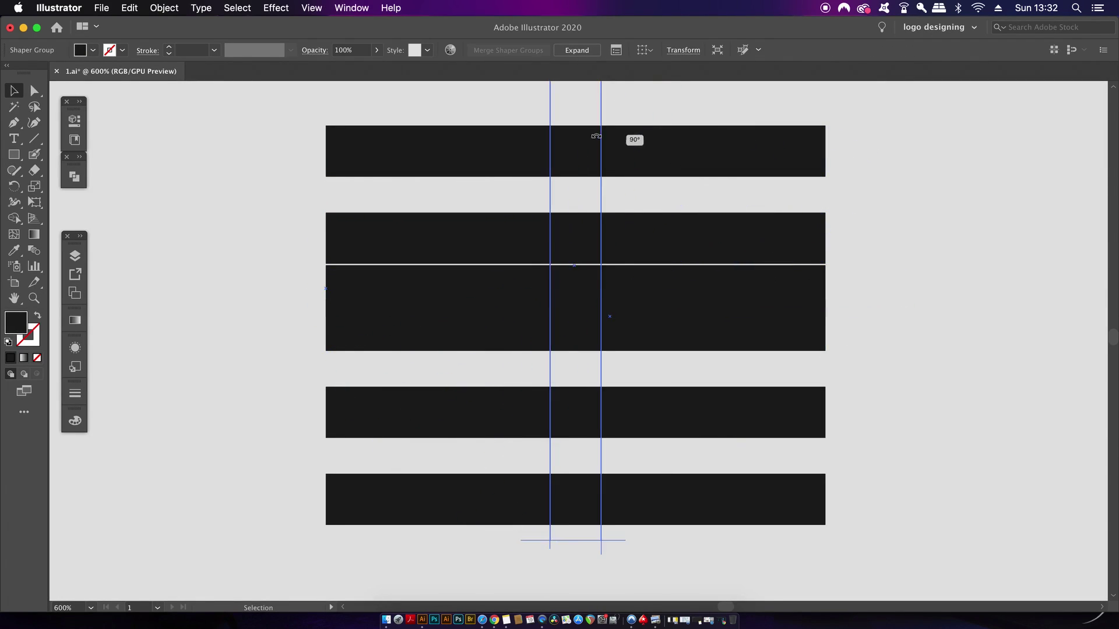
{"action": "key", "text": "shift+x"}
{"action": "left_click_drag", "start_coordinate": [550, 198], "coordinate": [326, 230]}
{"action": "left_click", "coordinate": [381, 200]}
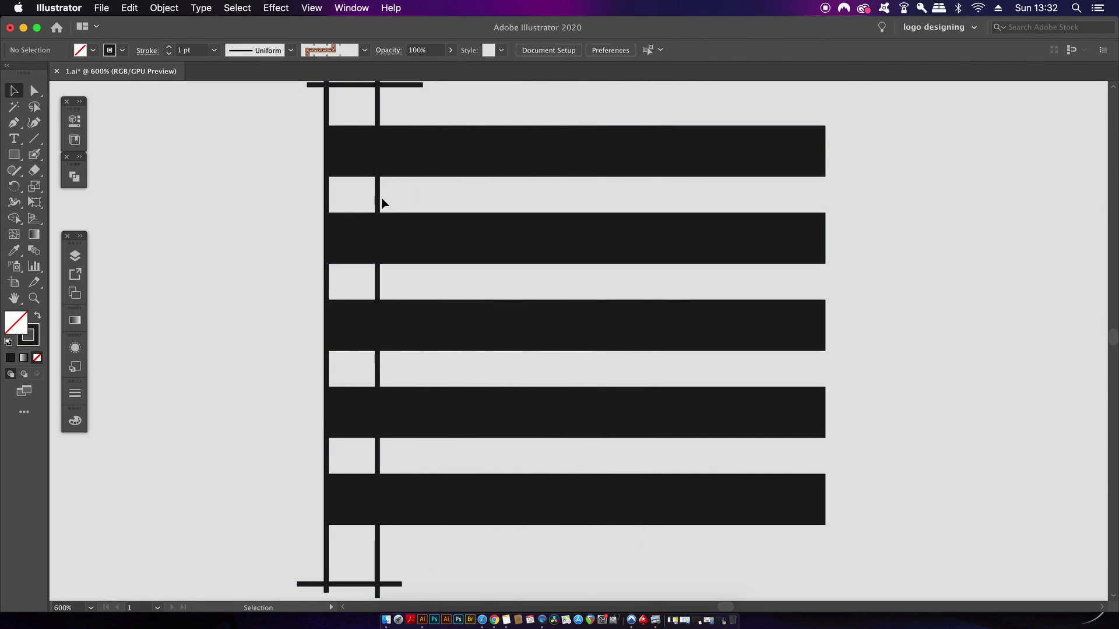
- Set the vertical outline's stroke weight to 0.25 pt
{"action": "left_click", "coordinate": [335, 230]}
{"action": "left_click", "coordinate": [214, 51]}
{"action": "left_click", "coordinate": [225, 66]}
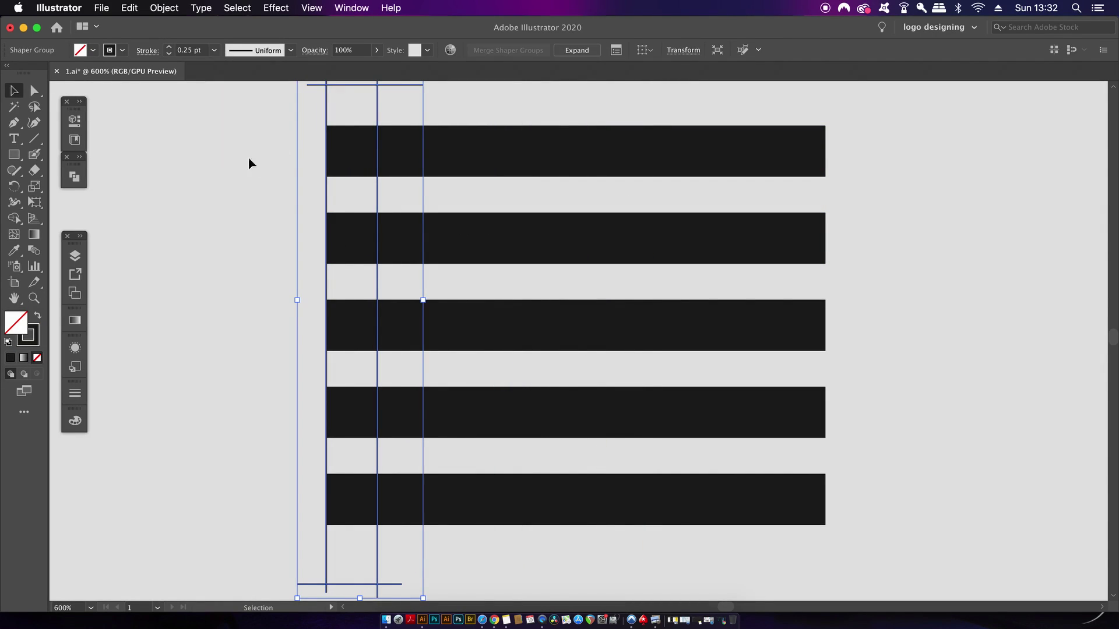
{"action": "left_click", "coordinate": [288, 253]}
{"action": "scroll", "coordinate": [288, 253], "scroll_direction": "down", "scroll_amount": 2}
{"action": "scroll", "coordinate": [288, 253], "scroll_direction": "right", "scroll_amount": 1}
- Sketch Shaper strokes along the bars' left edge to outline a tall frame
{"action": "left_click", "coordinate": [14, 170]}
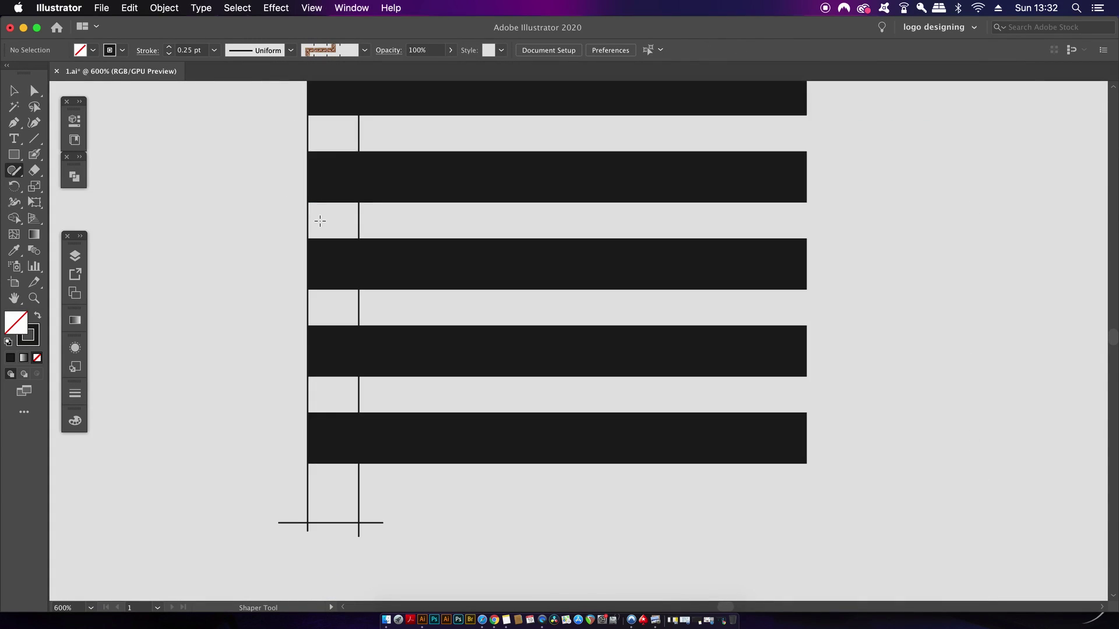
{"action": "scroll", "coordinate": [320, 221], "scroll_direction": "up", "scroll_amount": 1}
{"action": "left_click_drag", "start_coordinate": [307, 180], "coordinate": [307, 373]}
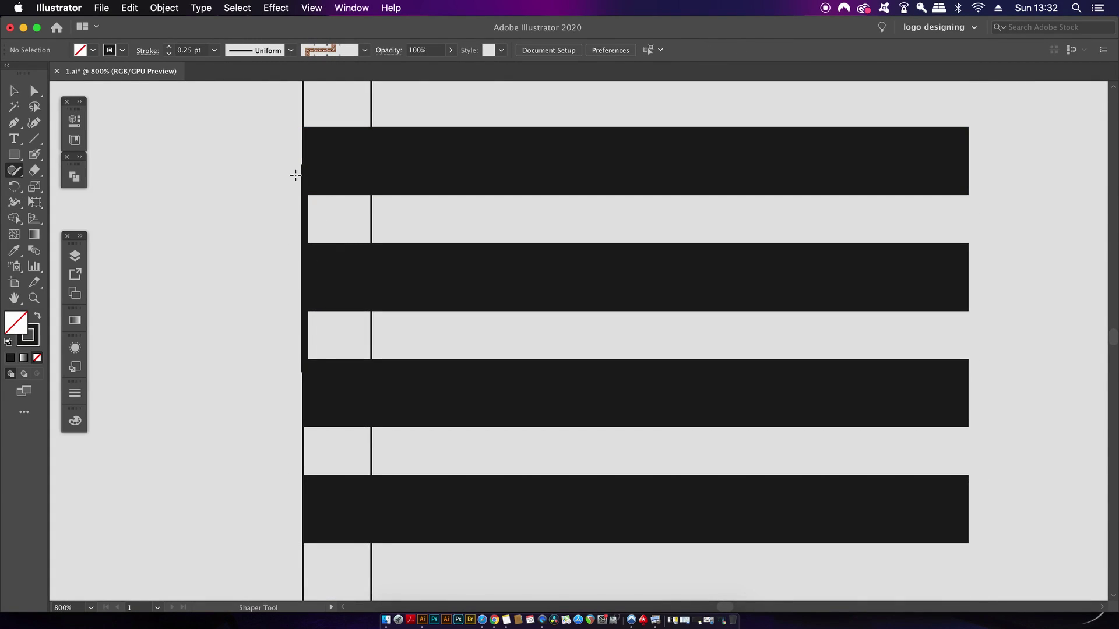
{"action": "mouse_move", "coordinate": [295, 175]}
{"action": "left_mouse_down"}
{"action": "mouse_move", "coordinate": [406, 176]}
{"action": "mouse_move", "coordinate": [374, 227]}
{"action": "mouse_move", "coordinate": [370, 356]}
{"action": "left_mouse_up"}
{"action": "left_click_drag", "start_coordinate": [295, 361], "coordinate": [396, 362]}
- Move the frame of strokes left, off the bars, and select it whole
{"action": "key", "text": "v"}
{"action": "left_click", "coordinate": [305, 201]}
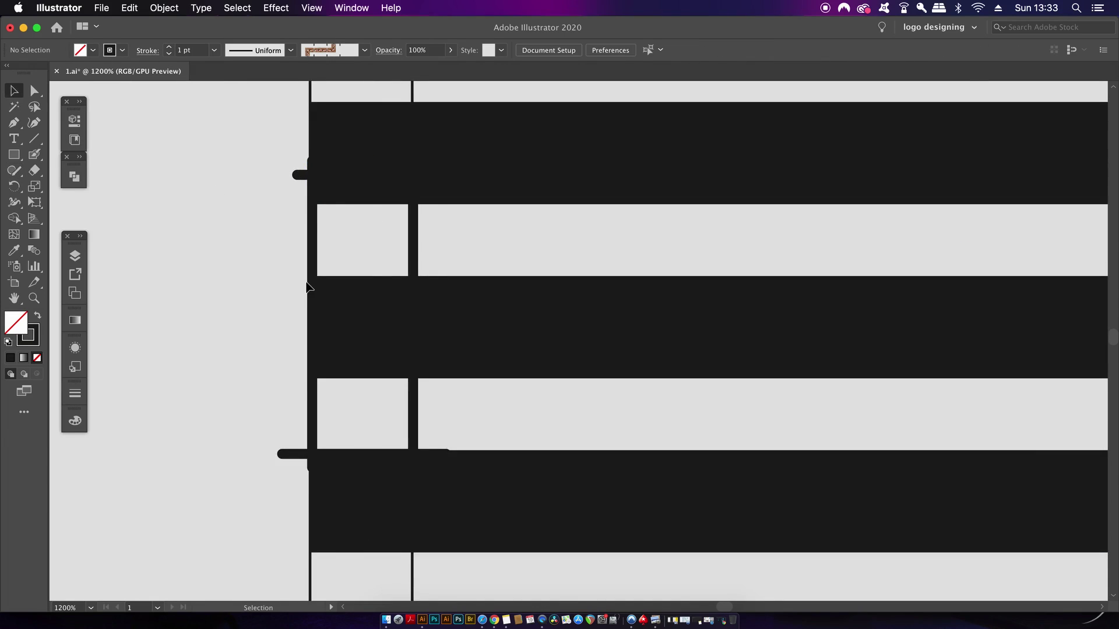
{"action": "scroll", "coordinate": [321, 385], "scroll_direction": "down", "scroll_amount": 1}
{"action": "left_click", "coordinate": [342, 368], "text": "shift"}
{"action": "left_click_drag", "start_coordinate": [345, 373], "coordinate": [237, 373]}
{"action": "left_click", "coordinate": [221, 193]}
{"action": "scroll", "coordinate": [175, 262], "scroll_direction": "up", "scroll_amount": 2}
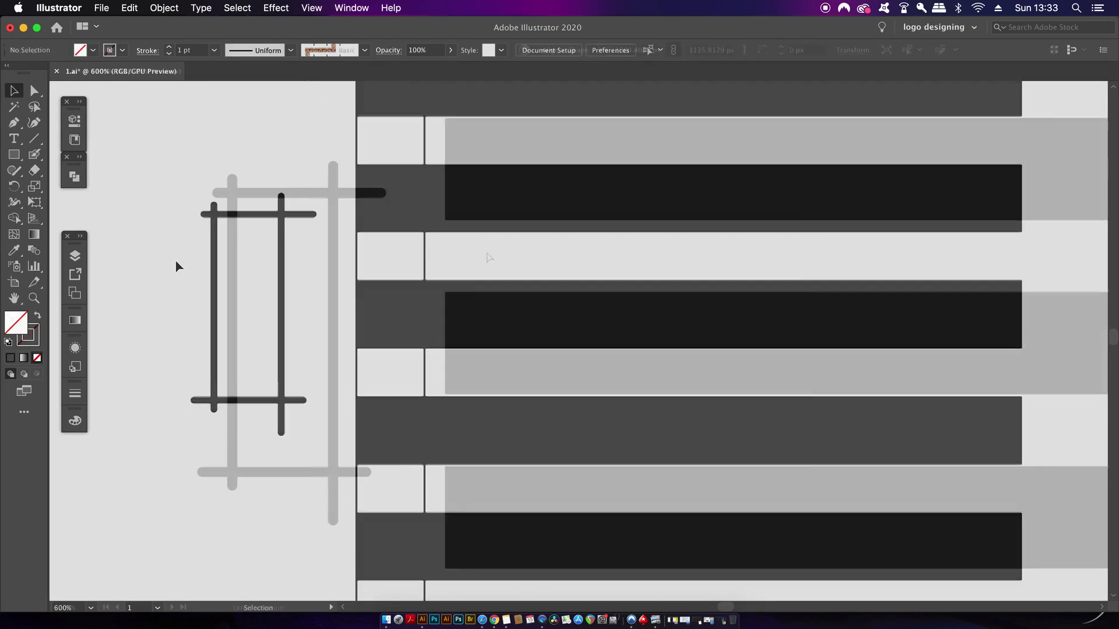
{"action": "left_click_drag", "start_coordinate": [212, 157], "coordinate": [366, 477]}
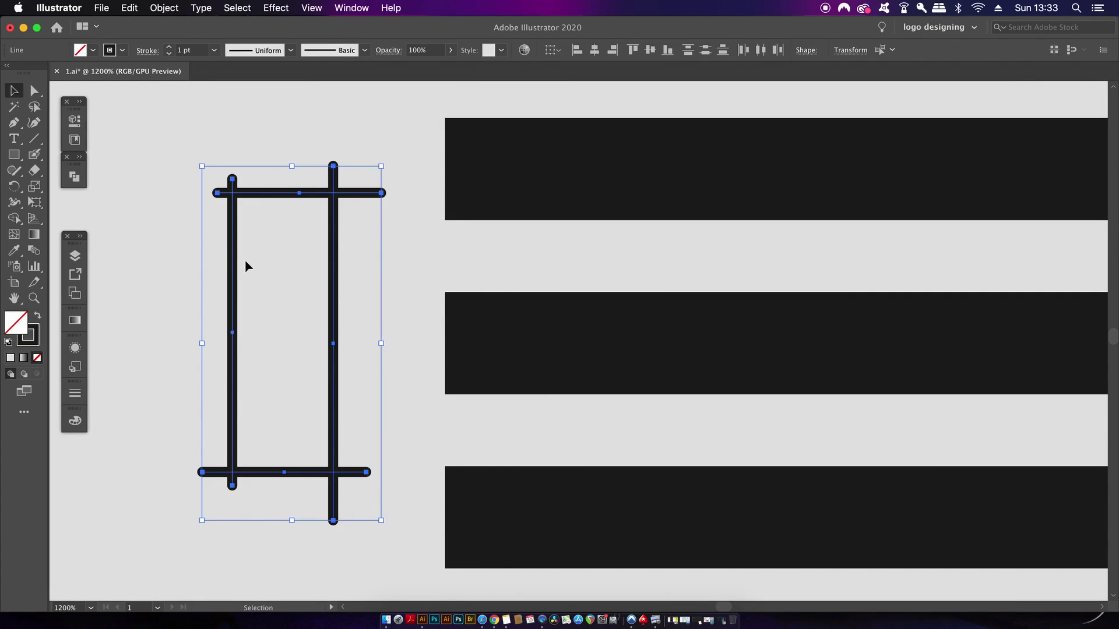
- Scribble away the frame's overhanging ends to close the tall rectangle
{"action": "left_click", "coordinate": [17, 174]}
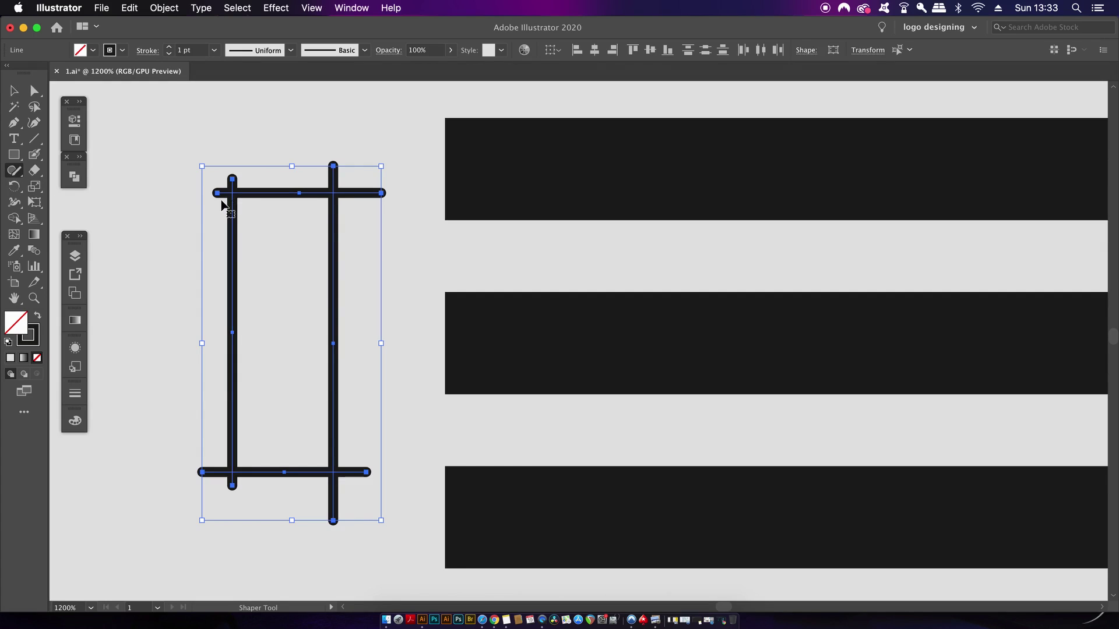
{"action": "mouse_move", "coordinate": [223, 197]}
{"action": "left_mouse_down"}
{"action": "mouse_move", "coordinate": [270, 183]}
{"action": "mouse_move", "coordinate": [222, 201]}
{"action": "mouse_move", "coordinate": [228, 195]}
{"action": "left_mouse_up"}
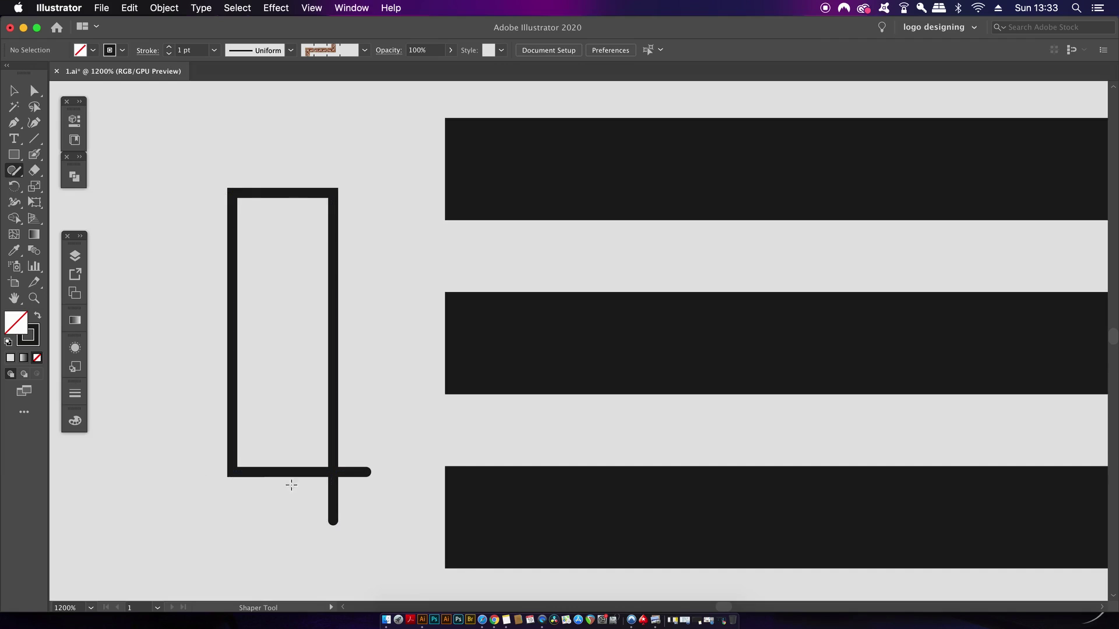
{"action": "left_click_drag", "start_coordinate": [350, 473], "coordinate": [338, 477]}
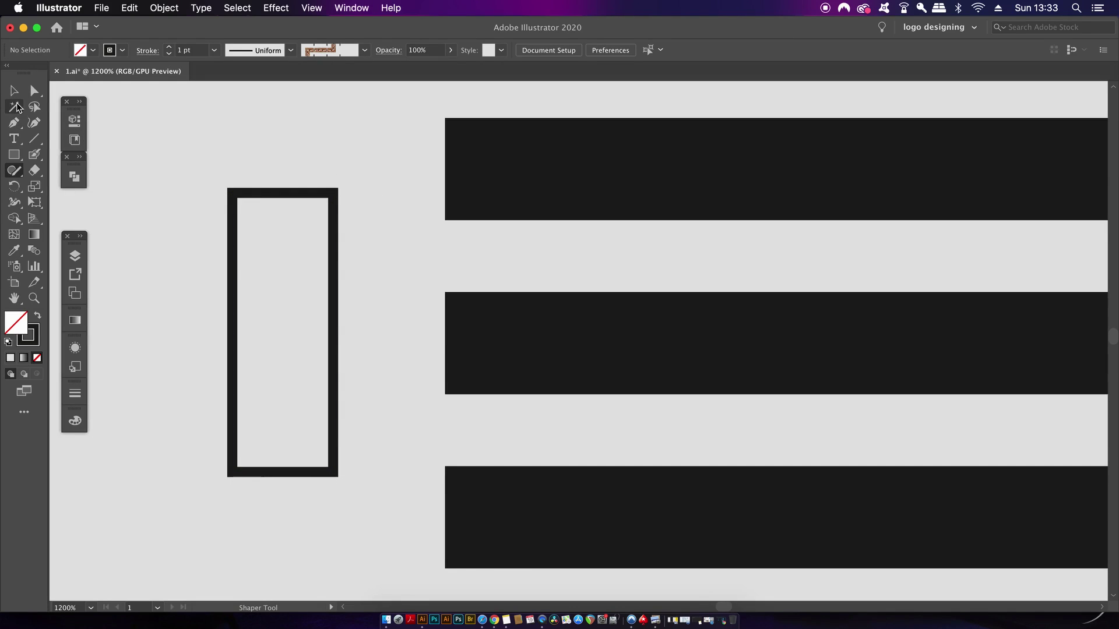
{"action": "left_click", "coordinate": [14, 91]}
{"action": "scroll", "coordinate": [237, 265], "scroll_direction": "down", "scroll_amount": 1}
- Fill the tall rectangle solid black and place it over the bars' left ends
{"action": "left_click", "coordinate": [300, 234]}
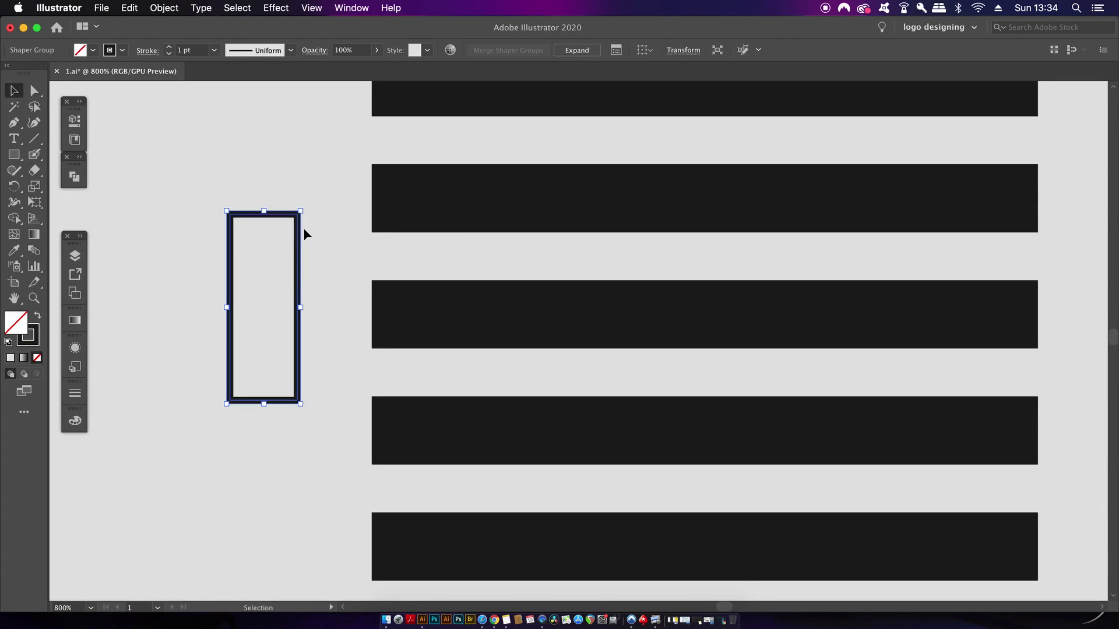
{"action": "key", "text": "shift+x"}
{"action": "mouse_move", "coordinate": [294, 249]}
{"action": "left_mouse_down"}
{"action": "mouse_move", "coordinate": [395, 243]}
{"action": "mouse_move", "coordinate": [422, 257]}
{"action": "left_mouse_up"}
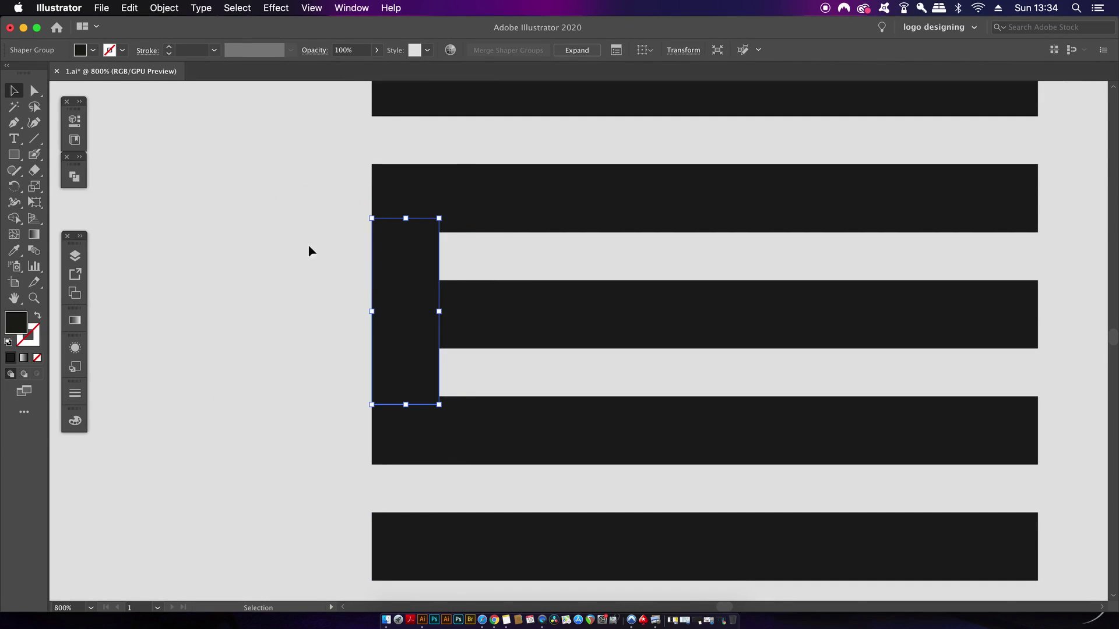
{"action": "left_click", "coordinate": [275, 249]}
- Duplicate the black side piece to close the bars' right ends
{"action": "scroll", "coordinate": [274, 250], "scroll_direction": "down", "scroll_amount": 1}
{"action": "left_click_drag", "start_coordinate": [387, 306], "coordinate": [836, 306]}
{"action": "left_click_drag", "start_coordinate": [822, 268], "coordinate": [596, 262]}
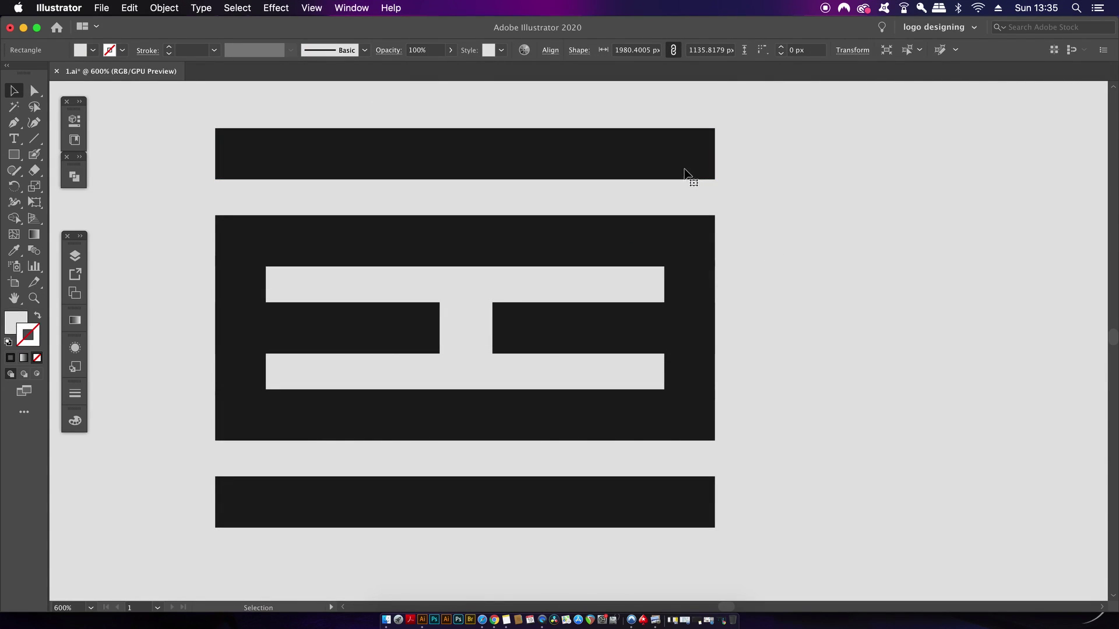
{"action": "left_click", "coordinate": [782, 229]}
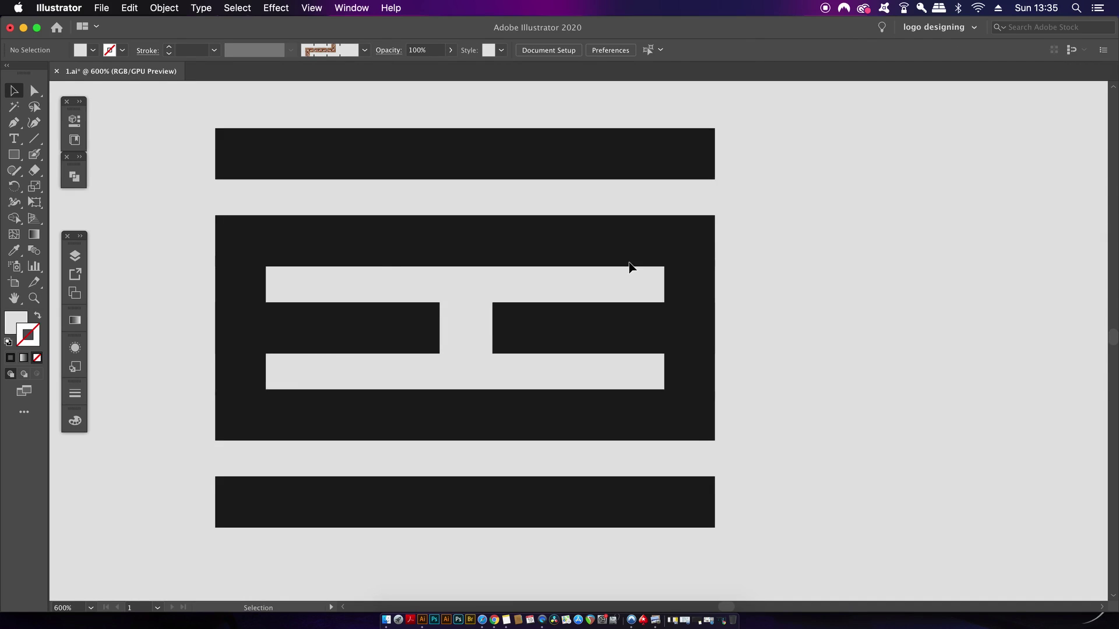
{"action": "scroll", "coordinate": [629, 267], "scroll_direction": "down", "scroll_amount": 5}
{"action": "scroll", "coordinate": [689, 286], "scroll_direction": "right", "scroll_amount": 2}
{"action": "left_click_drag", "start_coordinate": [724, 305], "coordinate": [675, 329]}
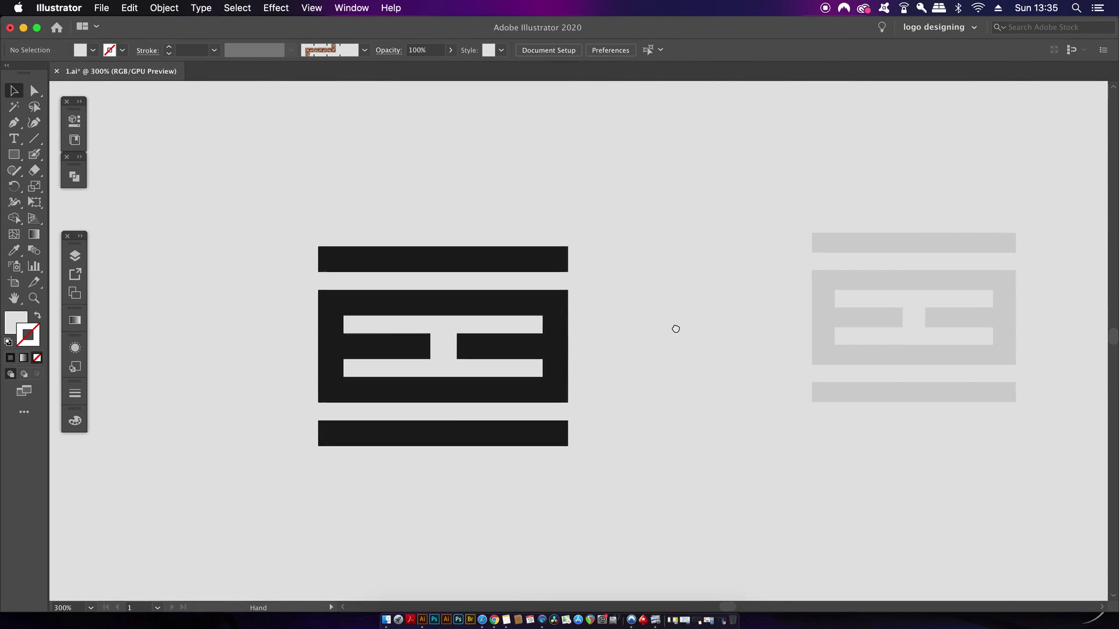